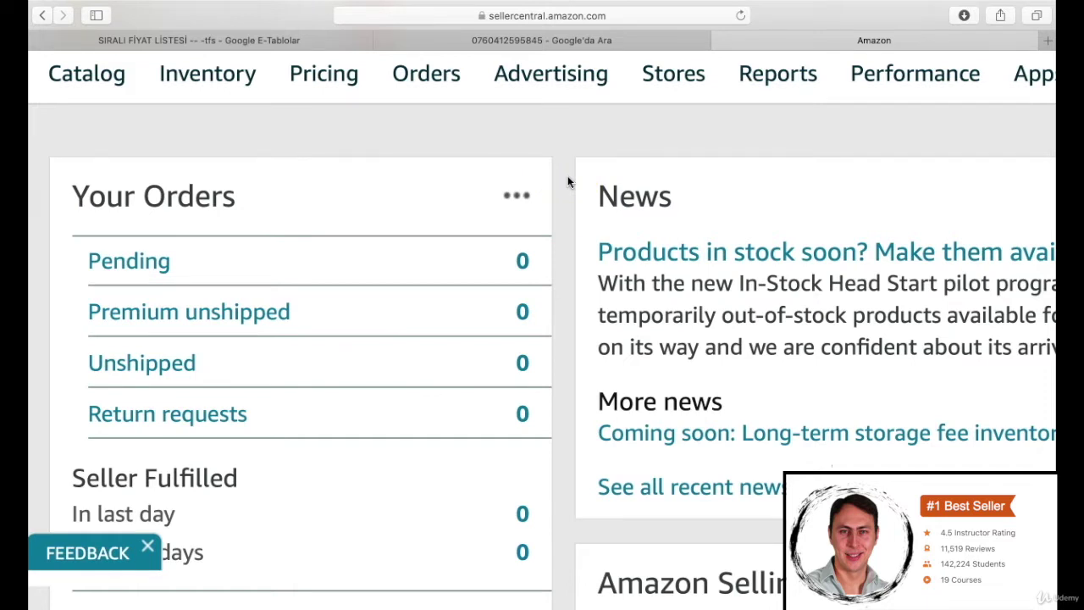
Go to Inventory > Add a Product and start a search of Amazon's catalog.
mouse_move(218, 78)
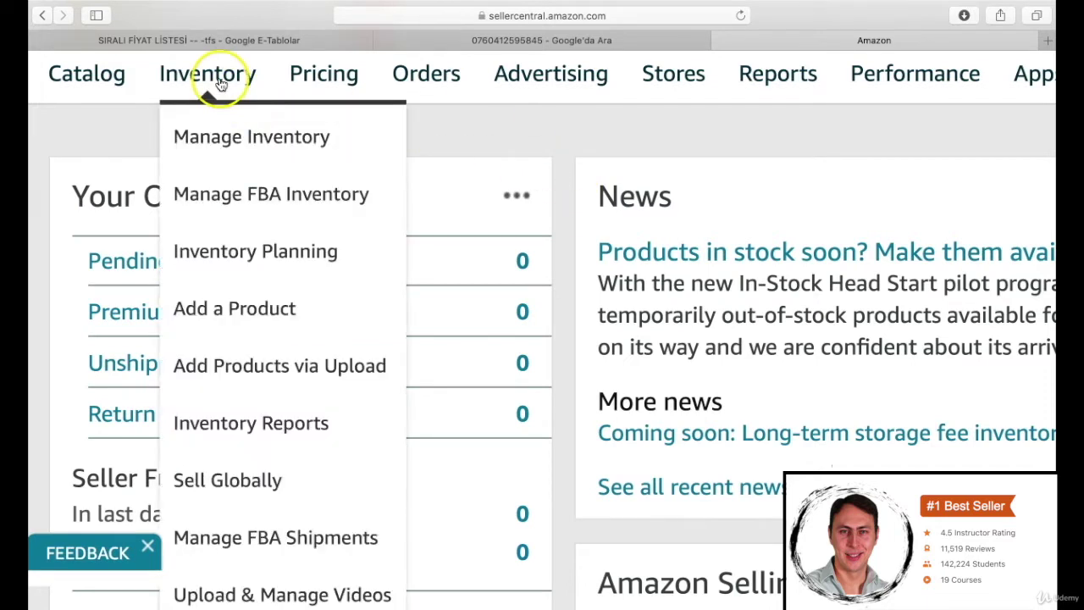
click(253, 311)
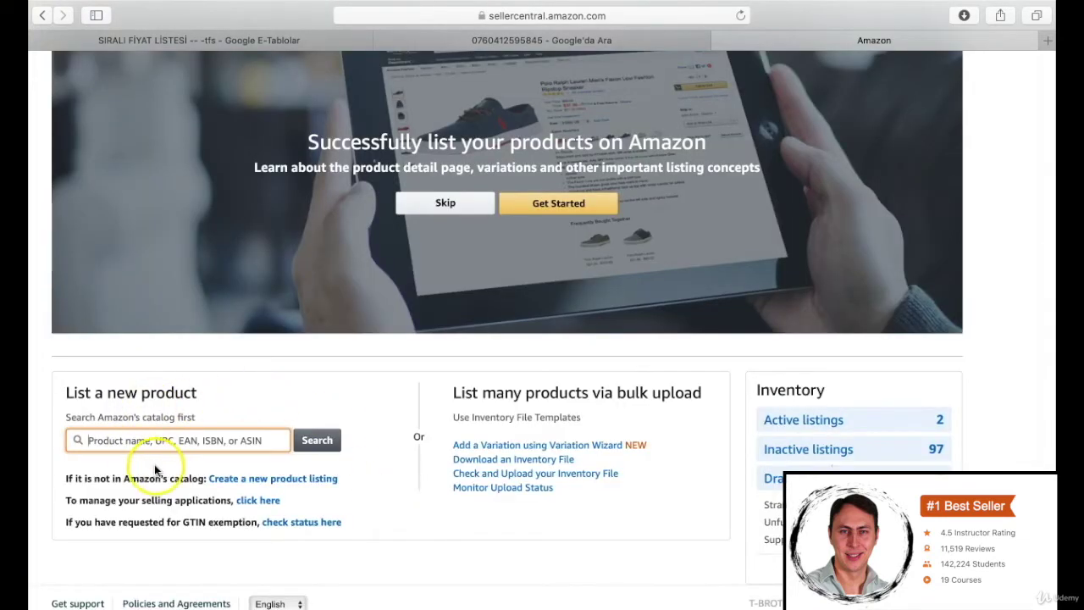
click(143, 440)
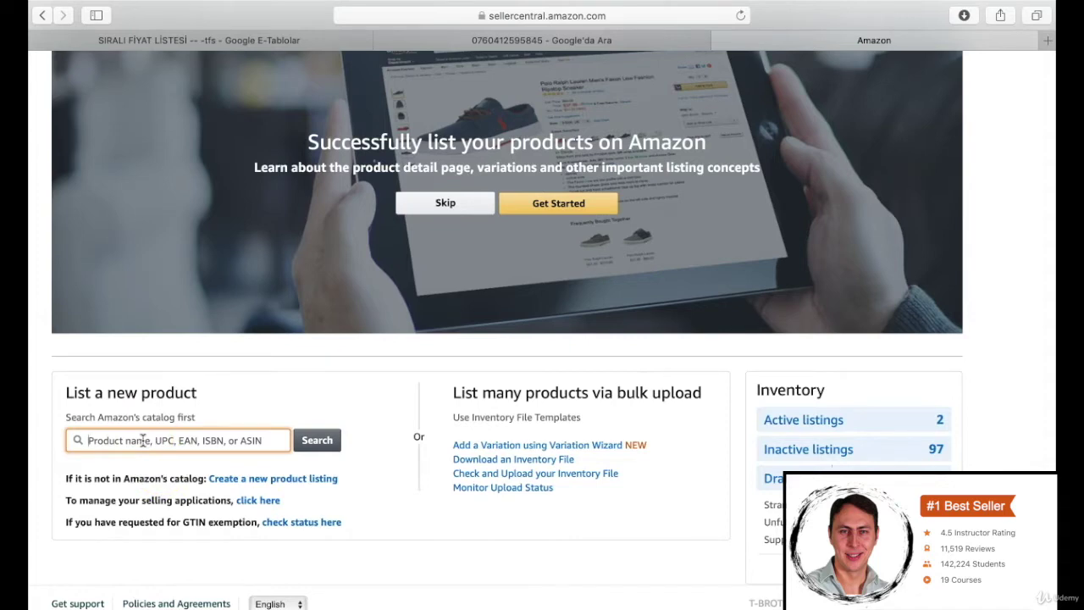
click(145, 440)
click(223, 442)
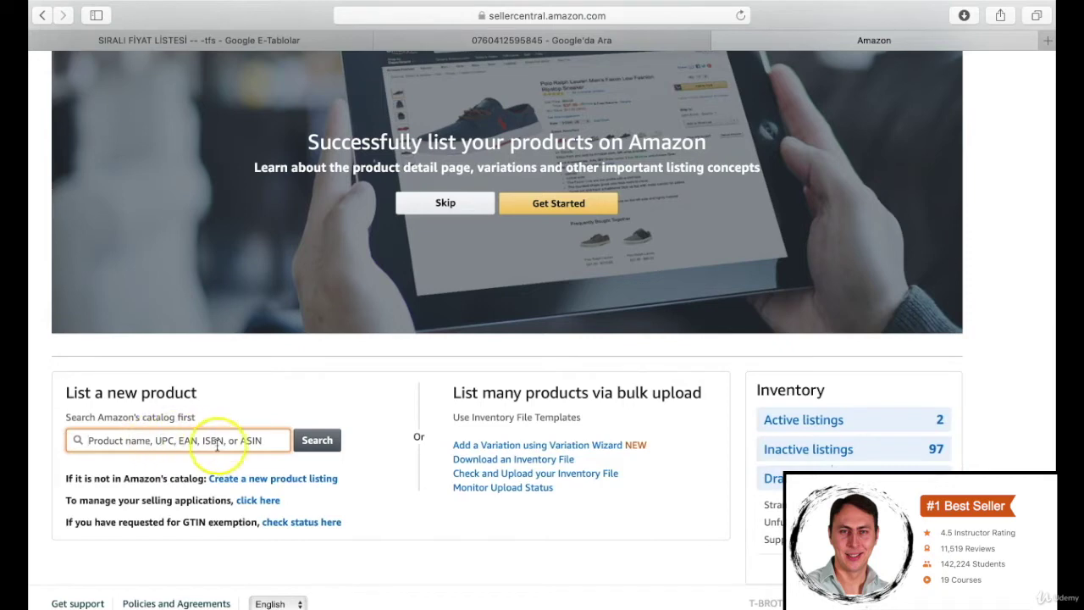
Start a new product listing and search categories for 'gender reveal party supplies'.
click(288, 487)
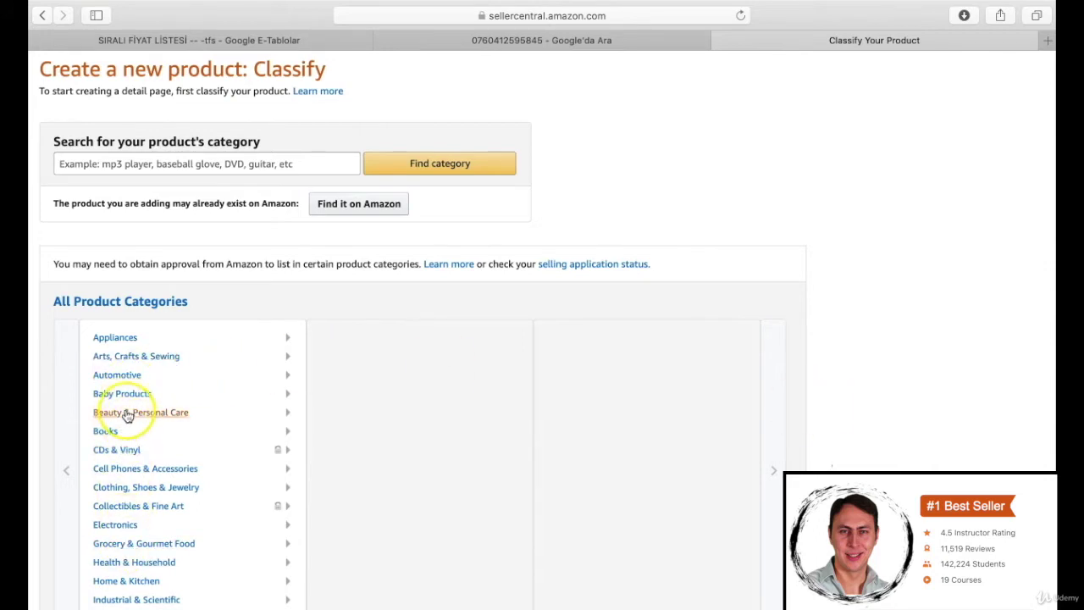
click(161, 163)
text(gender rev)
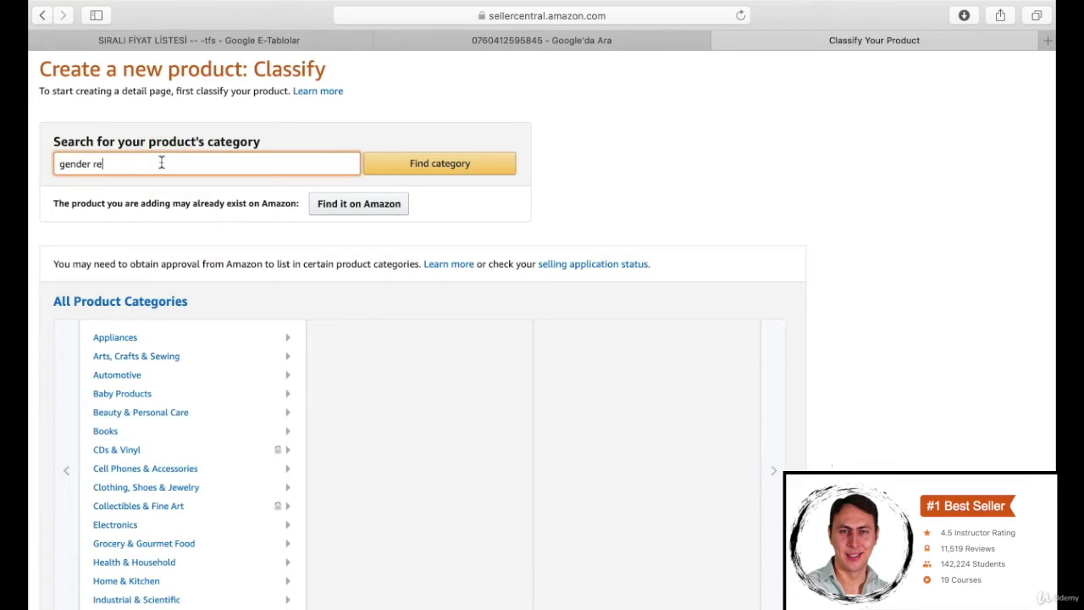
text(eal party supplies)
click(417, 165)
Open the matching Amazon.com search results and browse them.
click(309, 531)
scroll(309, 532, down, 7)
scroll(307, 531, down, 8)
click(311, 513)
scroll(308, 513, up, 10)
scroll(308, 514, up, 3)
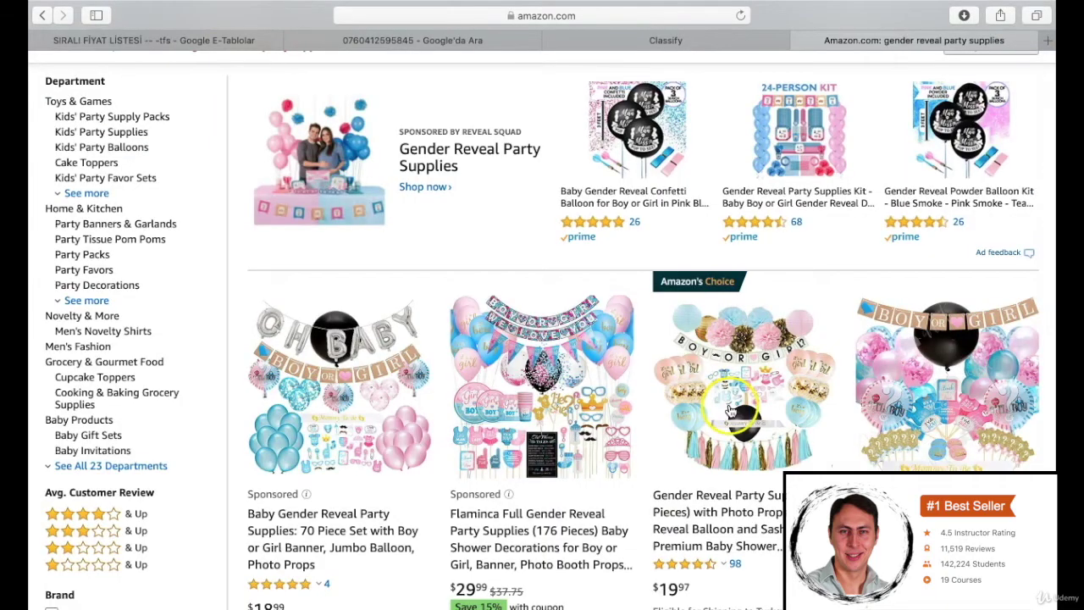
Open the Amazon's Choice and Baby Nest Designs listings and scroll to their product details.
click(729, 410)
scroll(628, 505, down, 20)
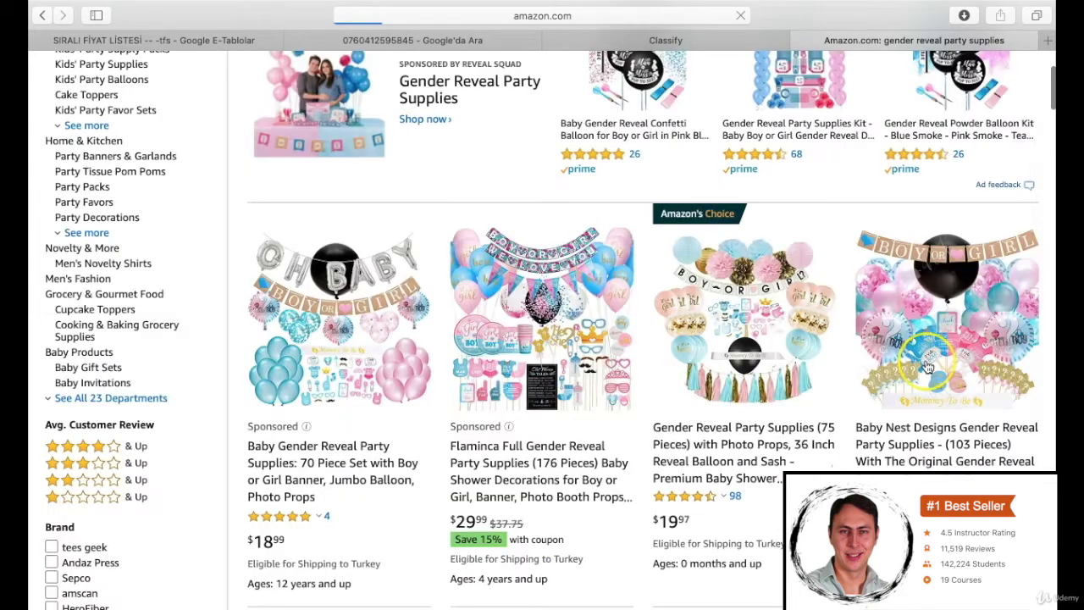
click(928, 366)
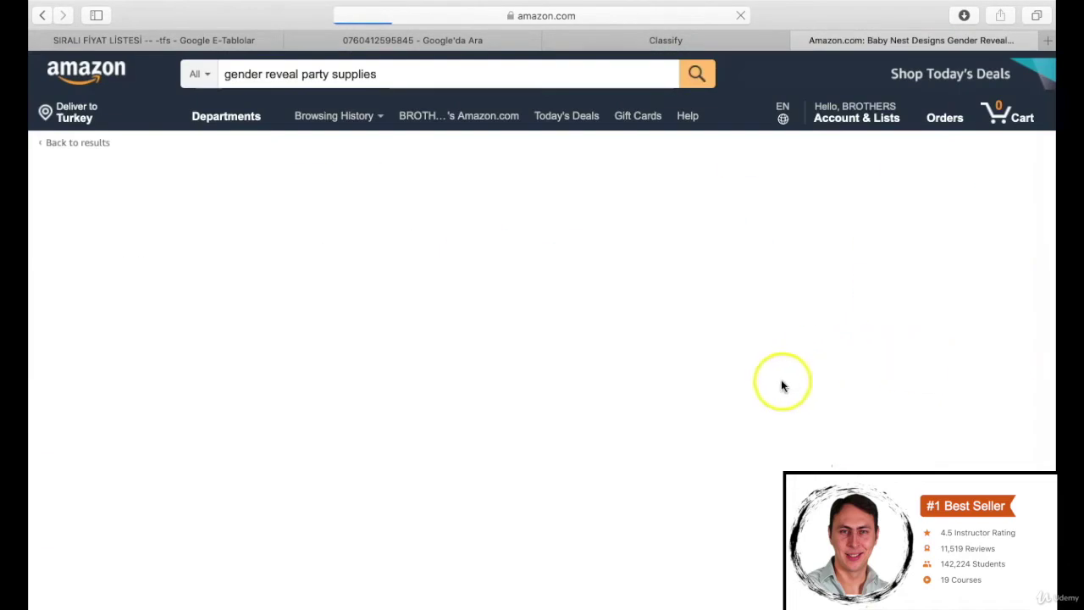
scroll(669, 534, down, 10)
scroll(688, 567, down, 15)
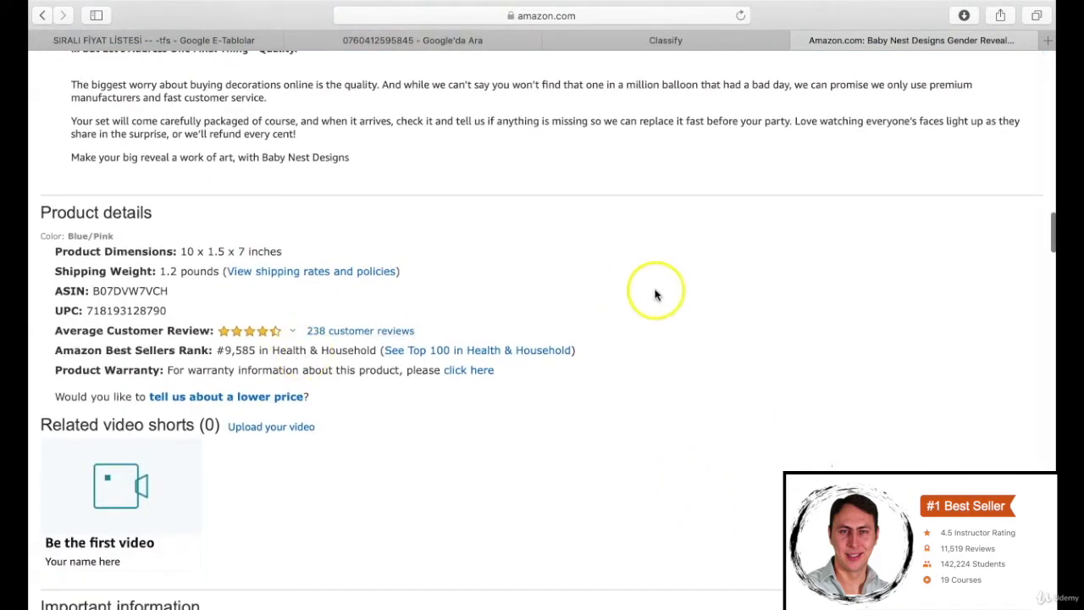
Compare the Baby Nest Designs details against the Seller Central category results, ending on Classify.
key(ctrl+shift+Tab)
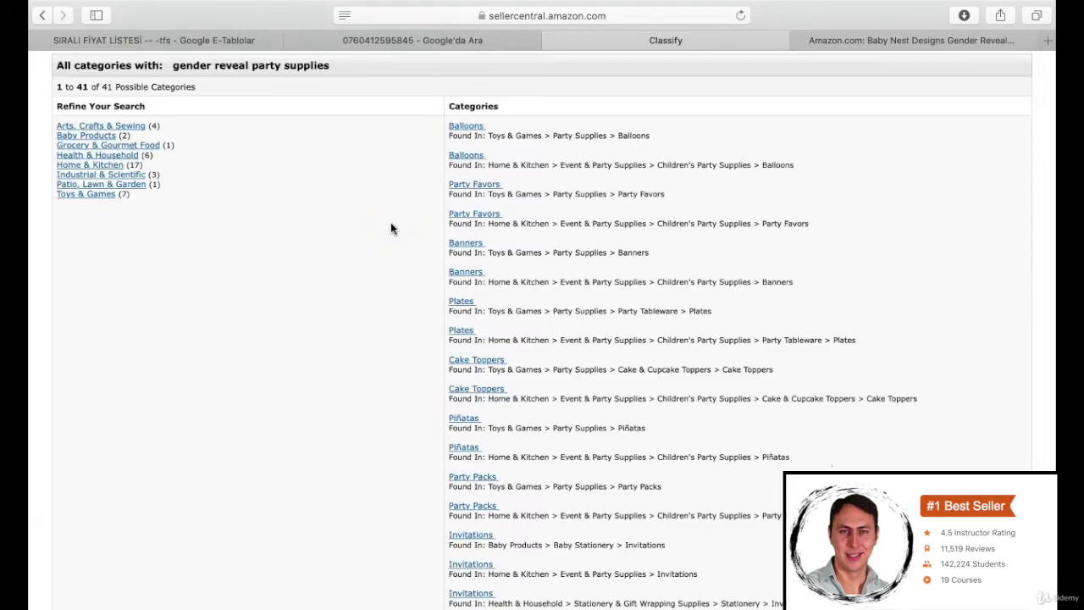
scroll(391, 227, up, 3)
key(ctrl+Tab)
scroll(684, 565, down, 15)
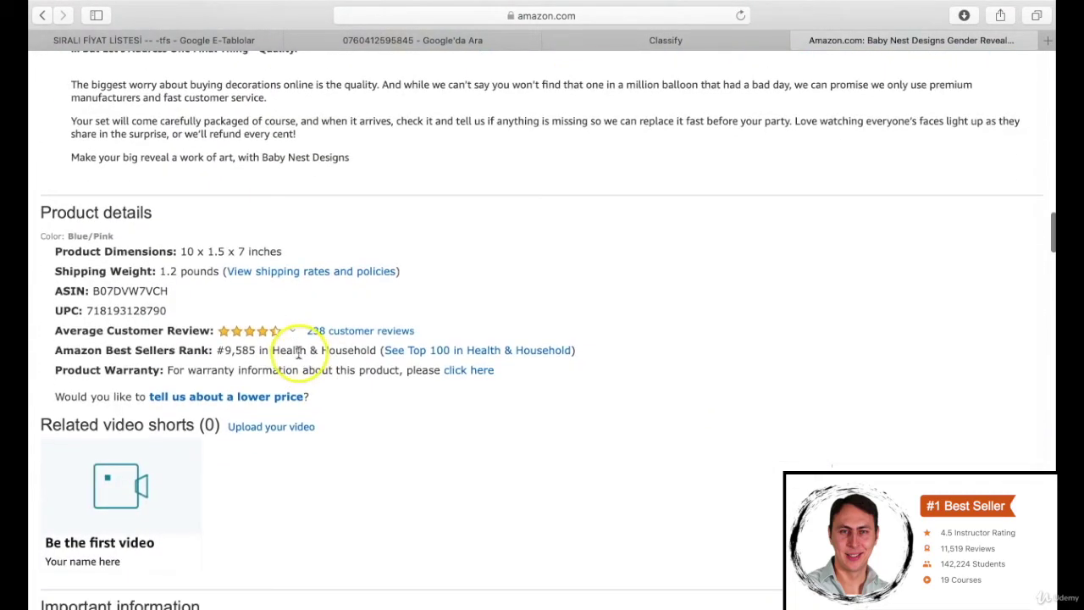
key(ctrl+shift+Tab)
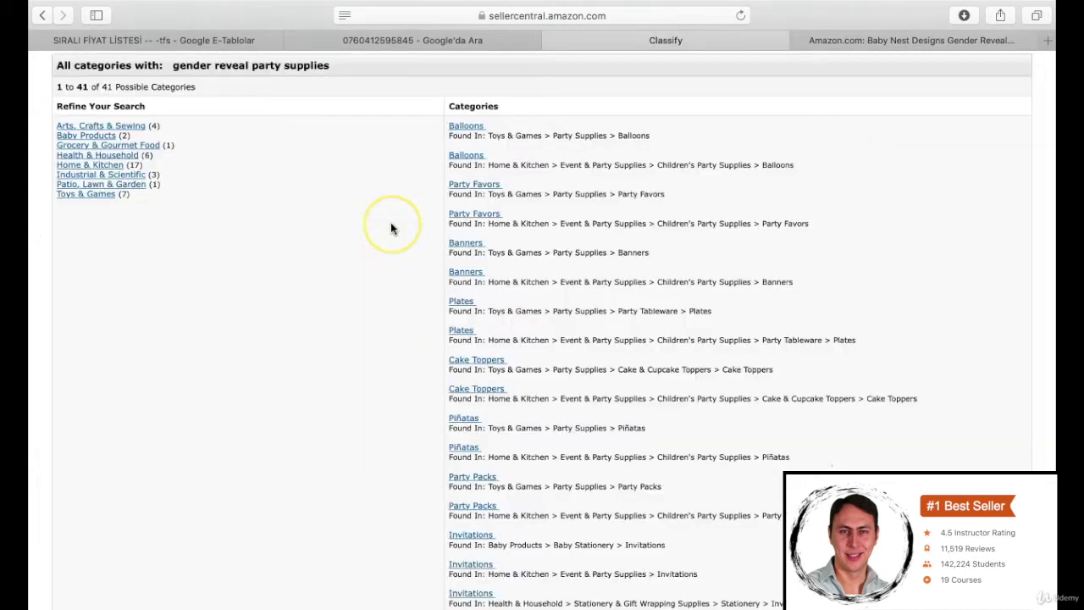
scroll(390, 227, up, 3)
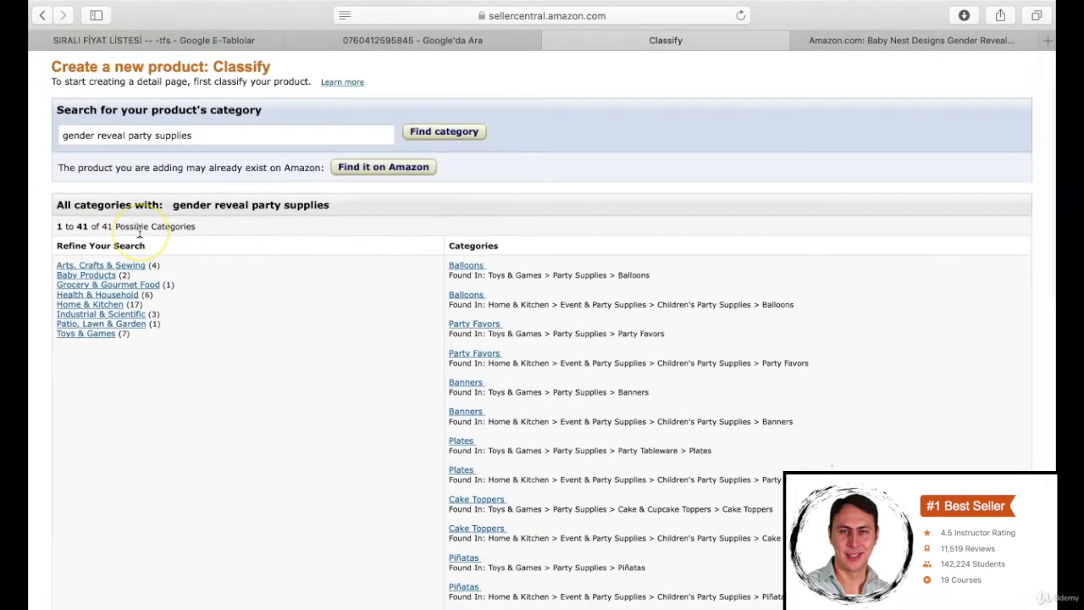
Try a sample category search for 'inflatable pillow'.
triple_click(229, 136)
text(inflatable pillow)
click(447, 133)
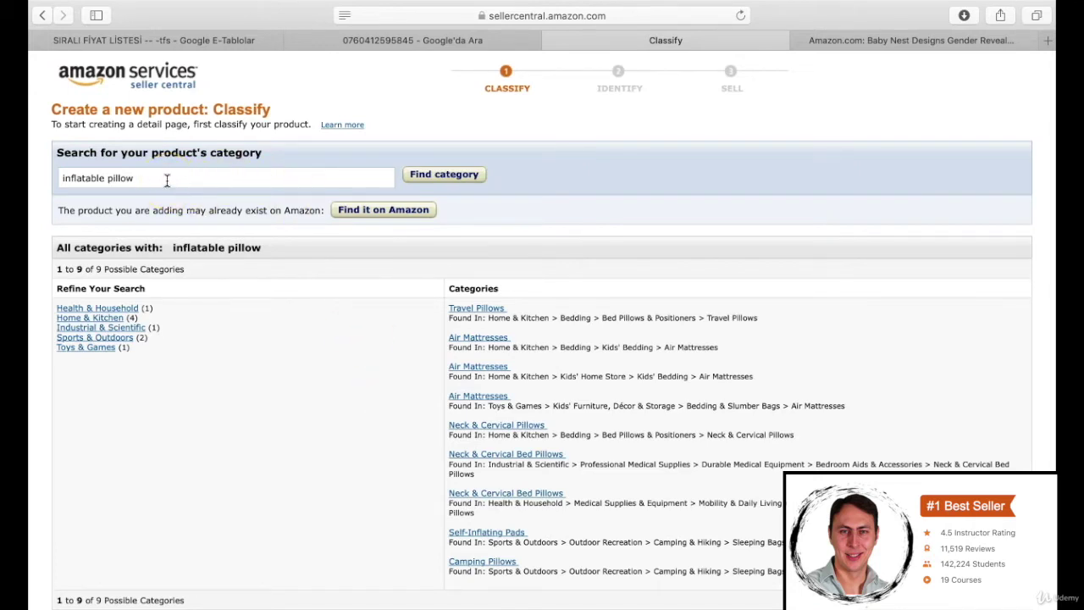
Re-run the 'gender reveal party supplies' search and pick Toys & Games > Party Supplies > Party Favors.
triple_click(166, 180)
text(gender reveal party supplies)
key(Return)
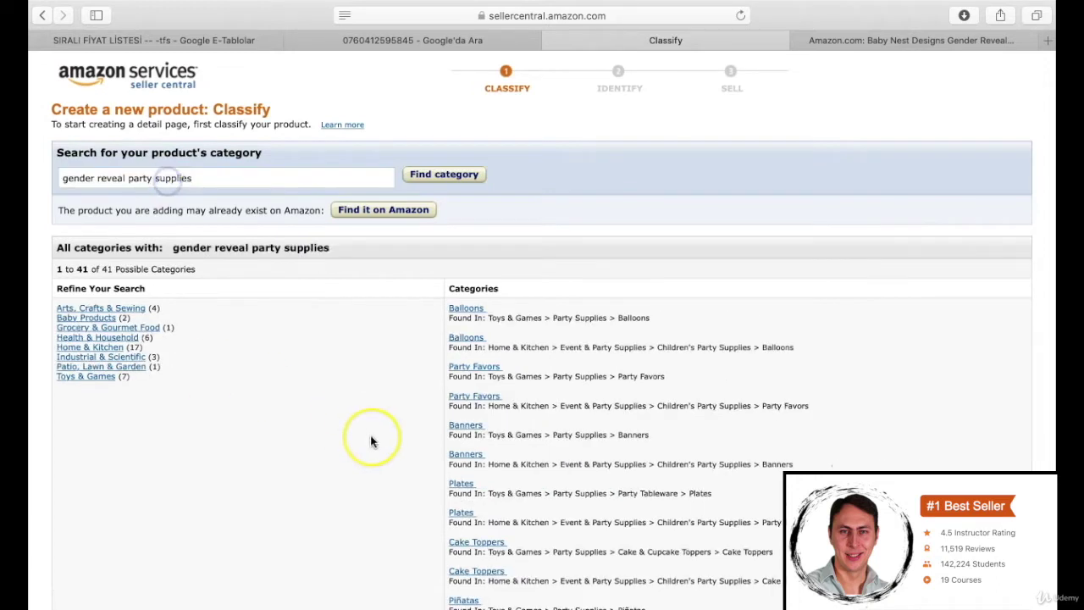
scroll(370, 440, down, 1)
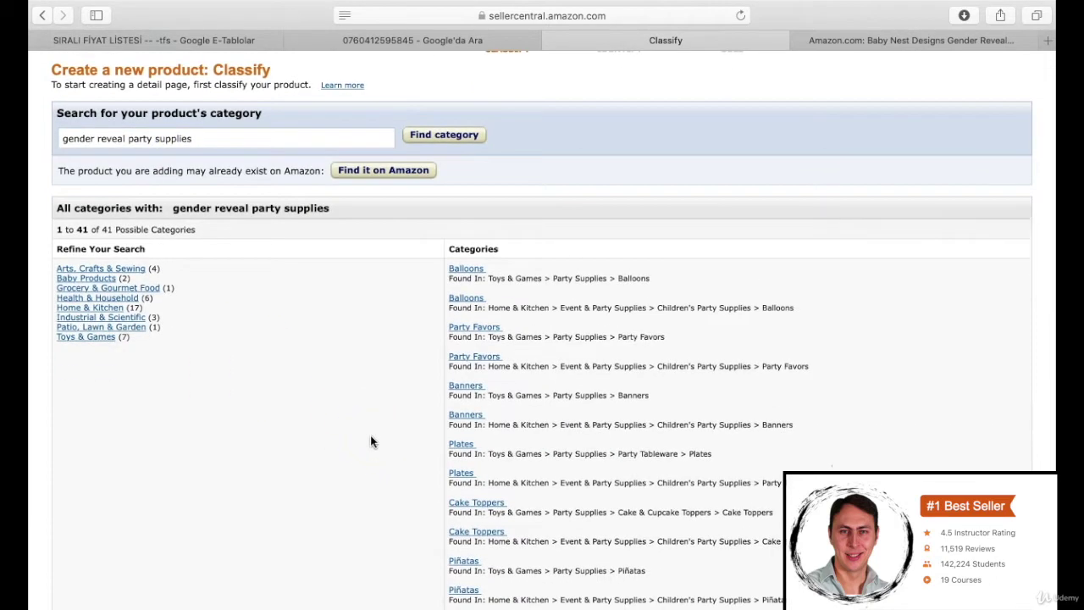
scroll(370, 441, down, 1)
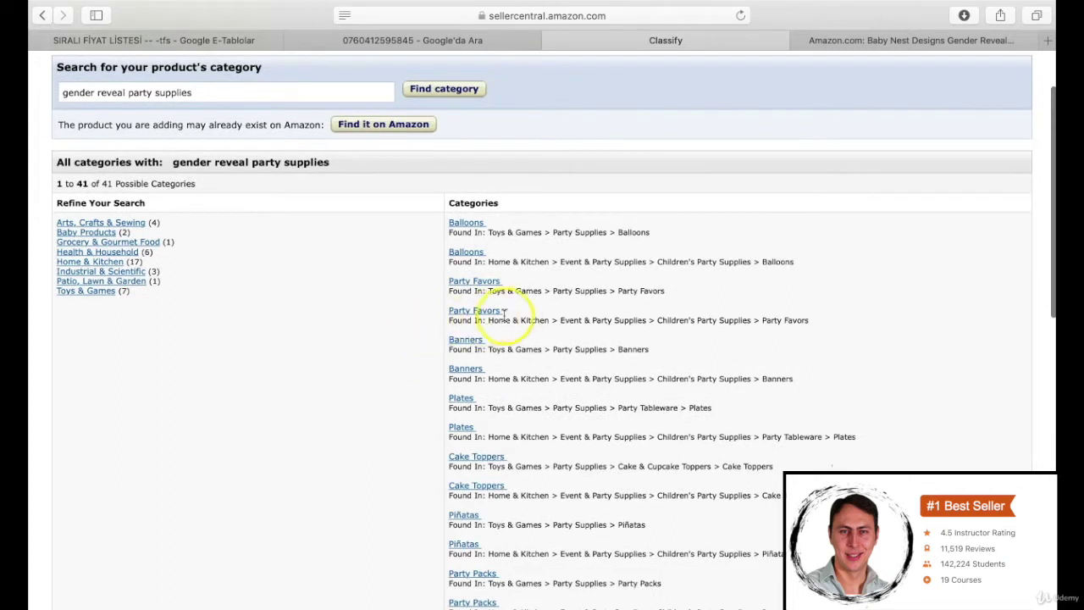
click(516, 291)
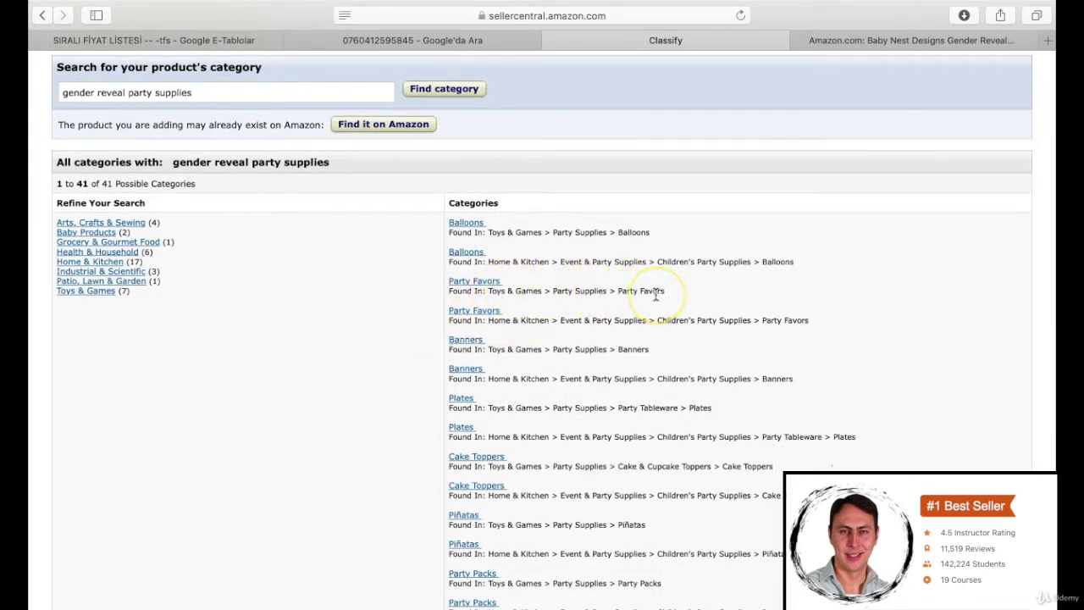
click(415, 308)
click(475, 281)
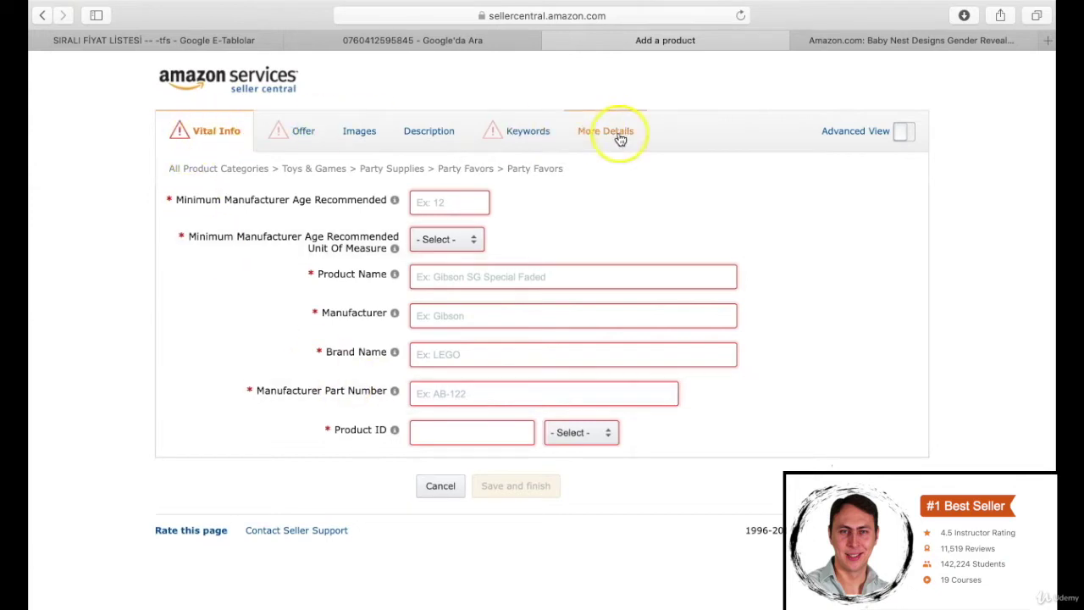
Turn on Advanced View to reveal Variations, Compliance and Package Quantity fields.
click(905, 130)
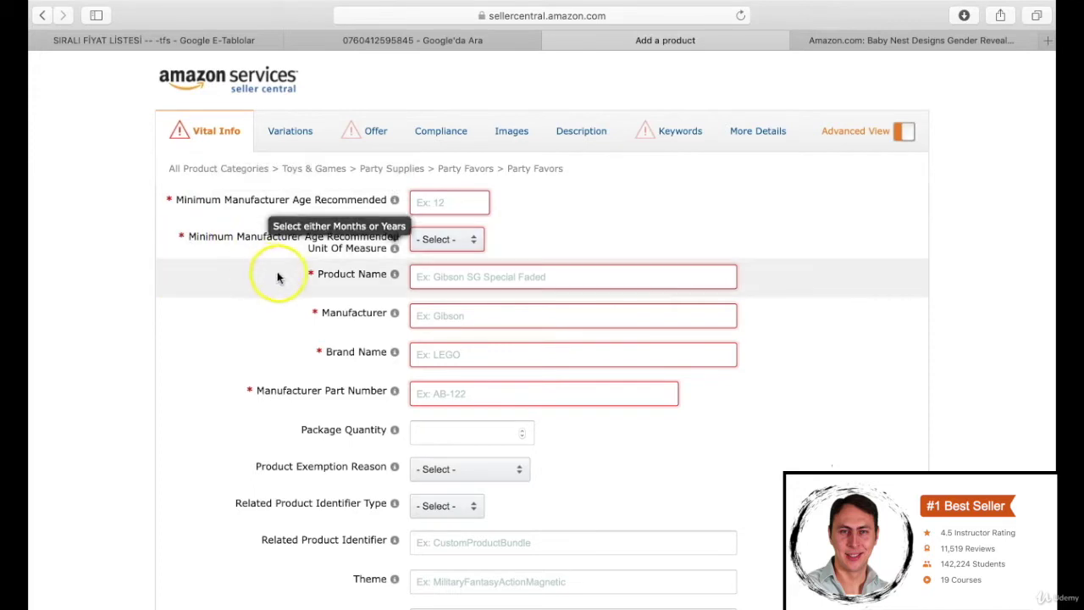
mouse_move(315, 273)
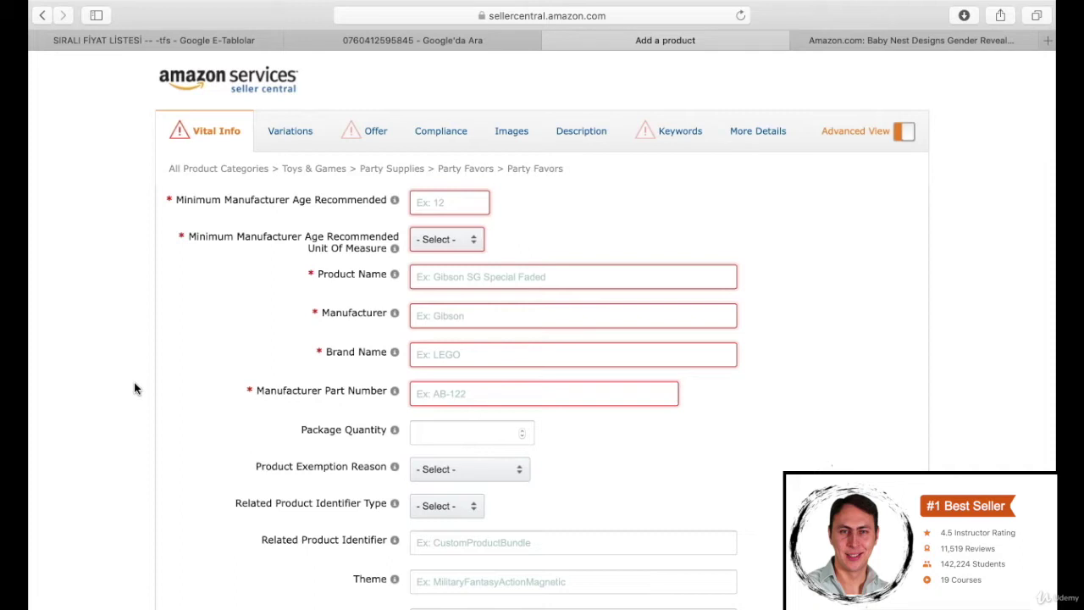
click(211, 136)
Set Minimum Manufacturer Age Recommended to 6 with the unit Years.
click(124, 390)
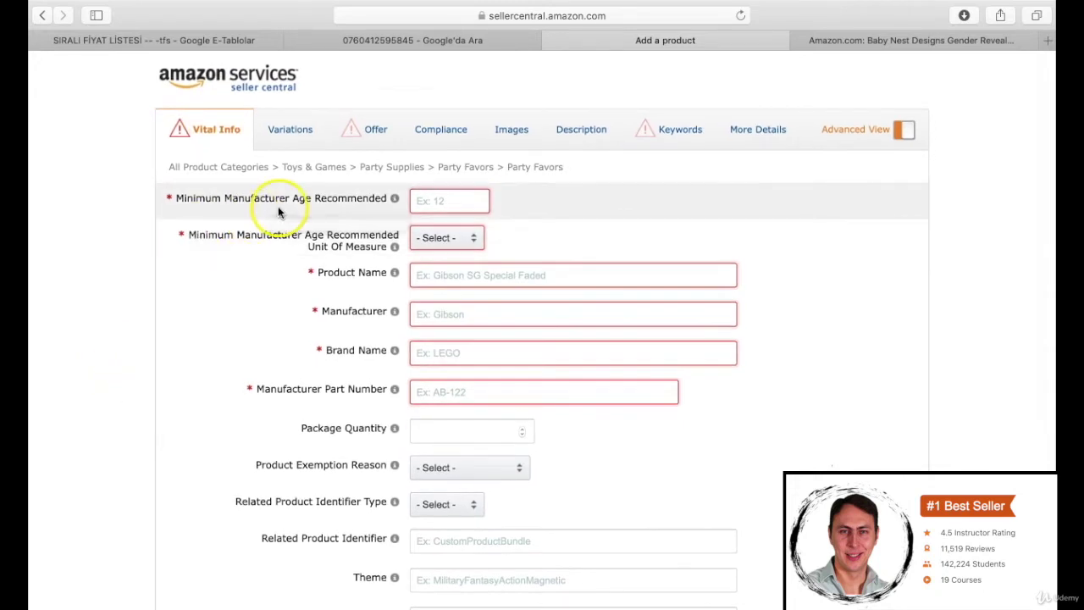
click(377, 199)
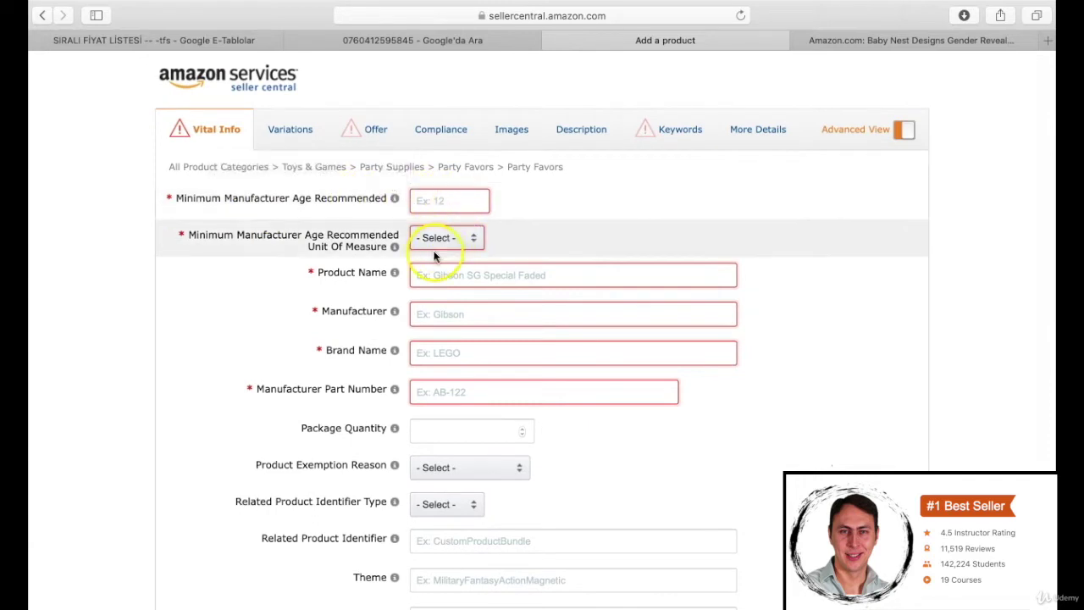
mouse_move(275, 203)
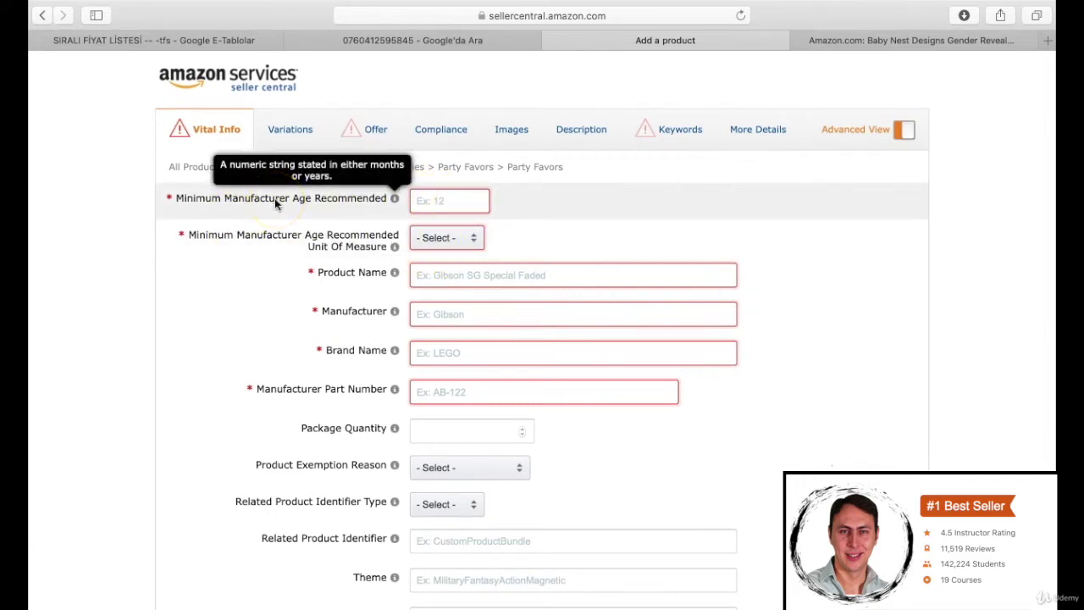
click(424, 198)
text(6)
click(447, 237)
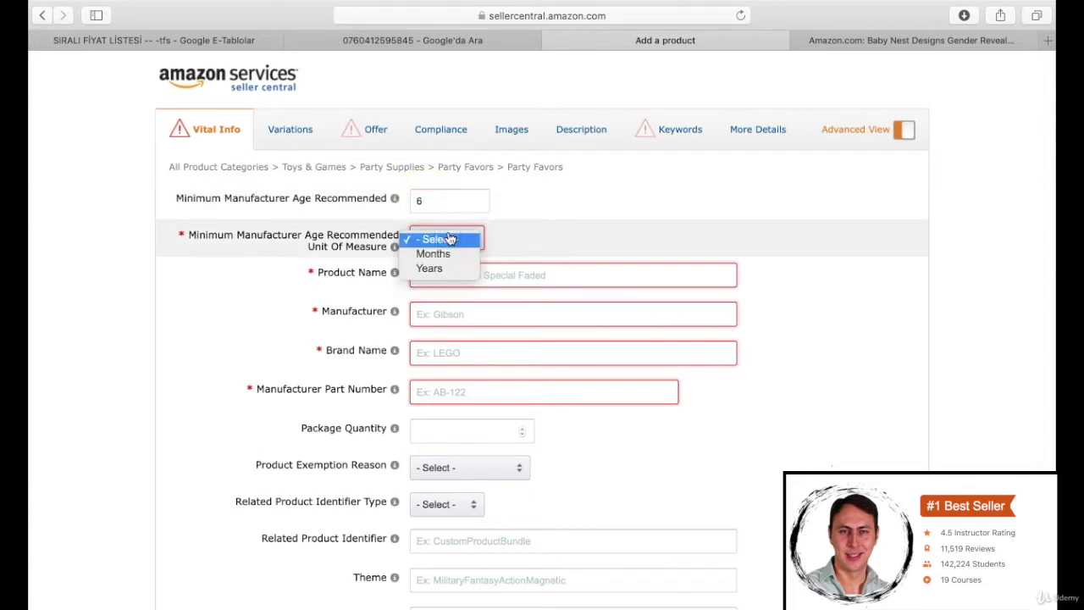
click(438, 268)
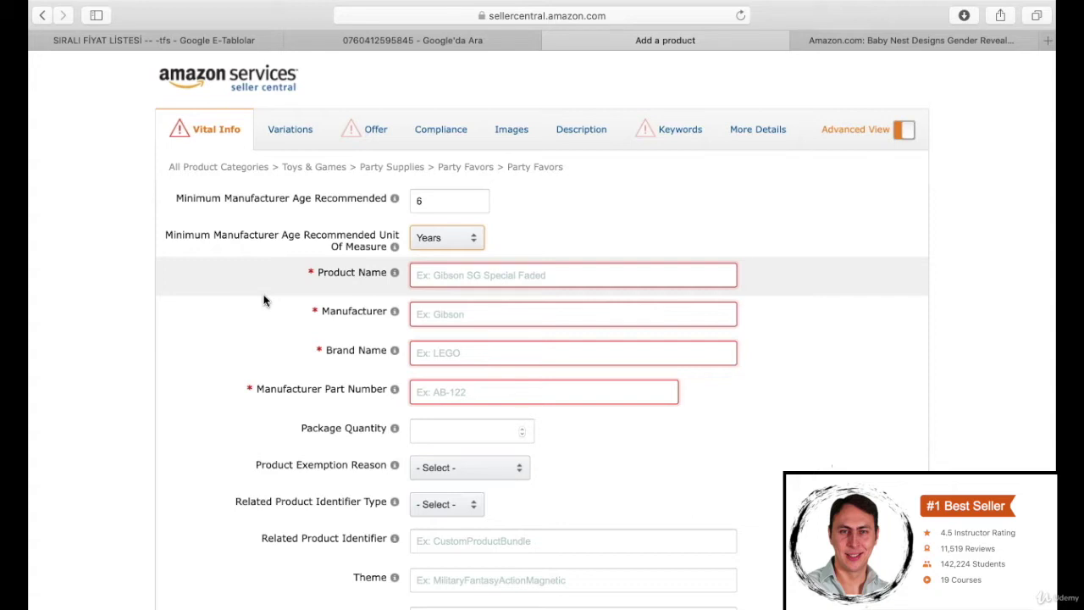
mouse_move(391, 272)
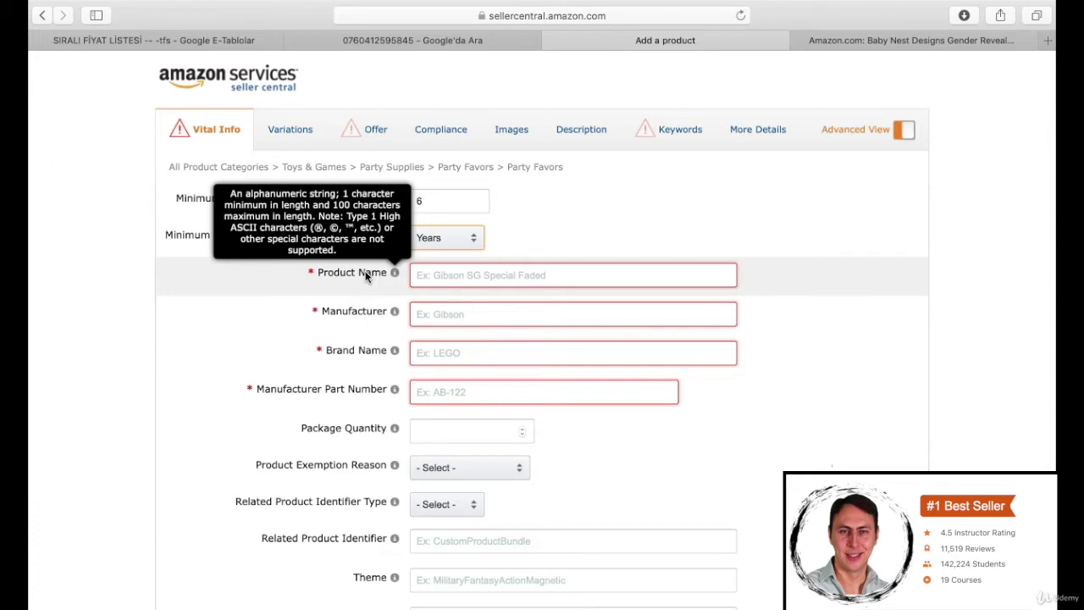
Paste the long product title from the document into Product Name.
key(ctrl+Right)
click(835, 77)
click(508, 334)
key(ctrl+Left)
click(456, 273)
key(super+v)
Enter Manufacturer 'Tek', Brand Name 'Tek Baby' and Manufacturer Part Number 'Ex001'.
click(451, 313)
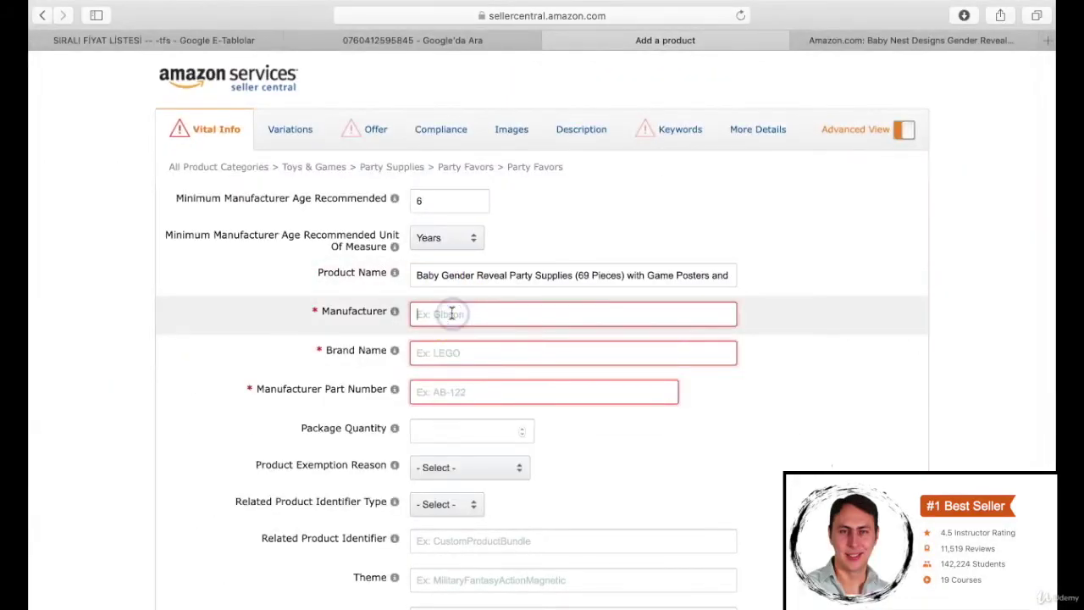
click(449, 314)
text(Tek)
click(465, 356)
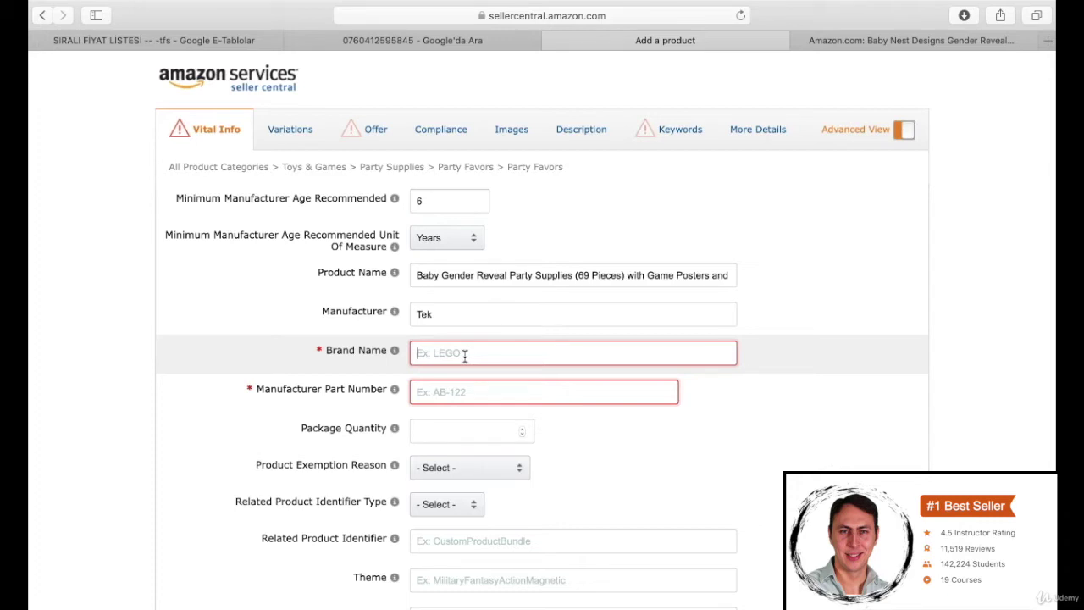
click(464, 354)
text(Tek Baby)
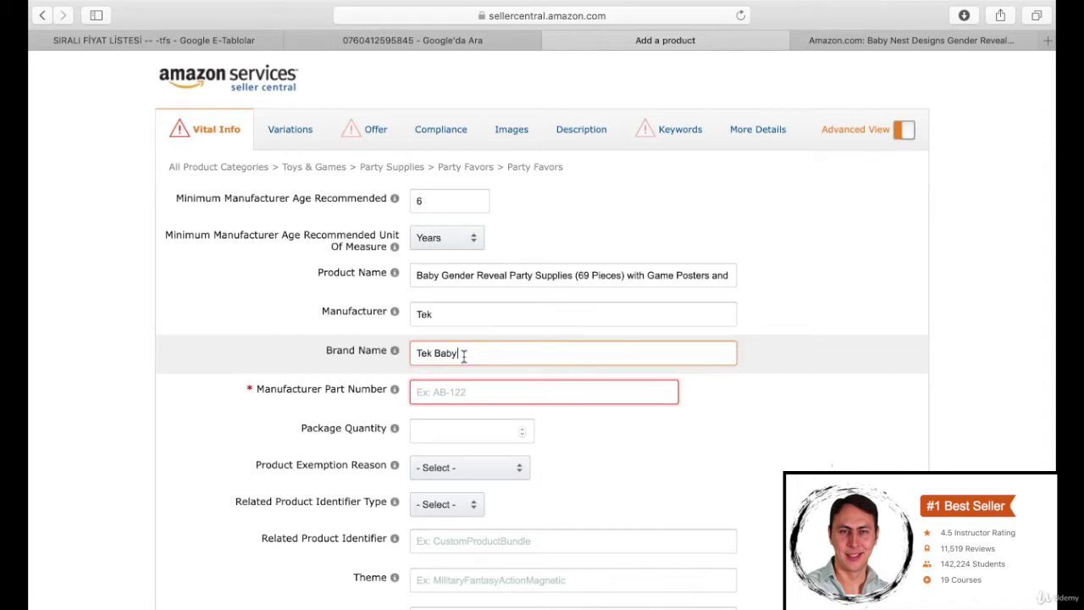
click(450, 392)
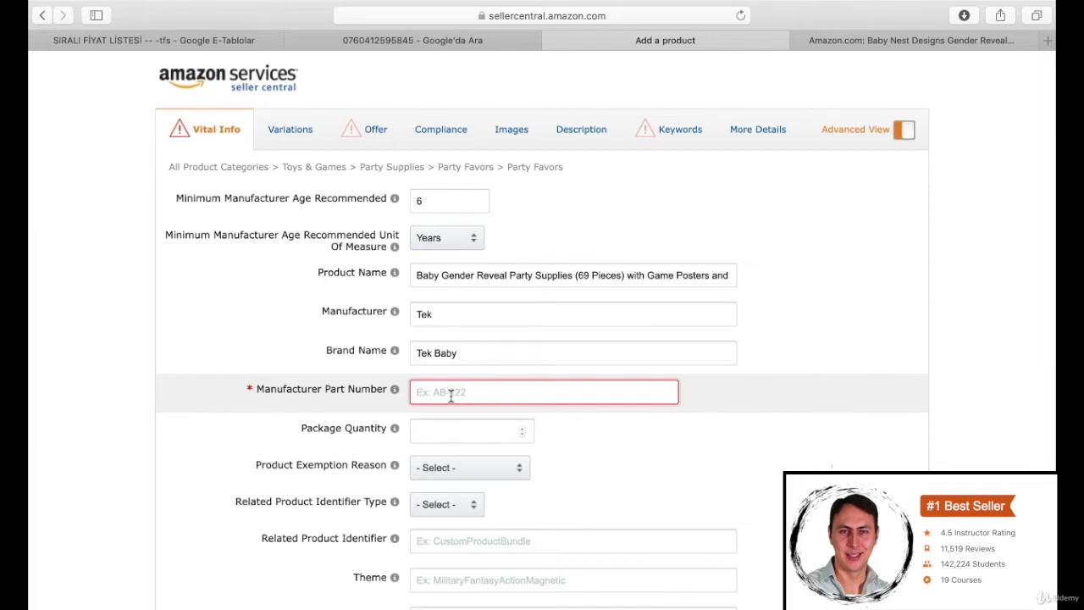
text(Ex)
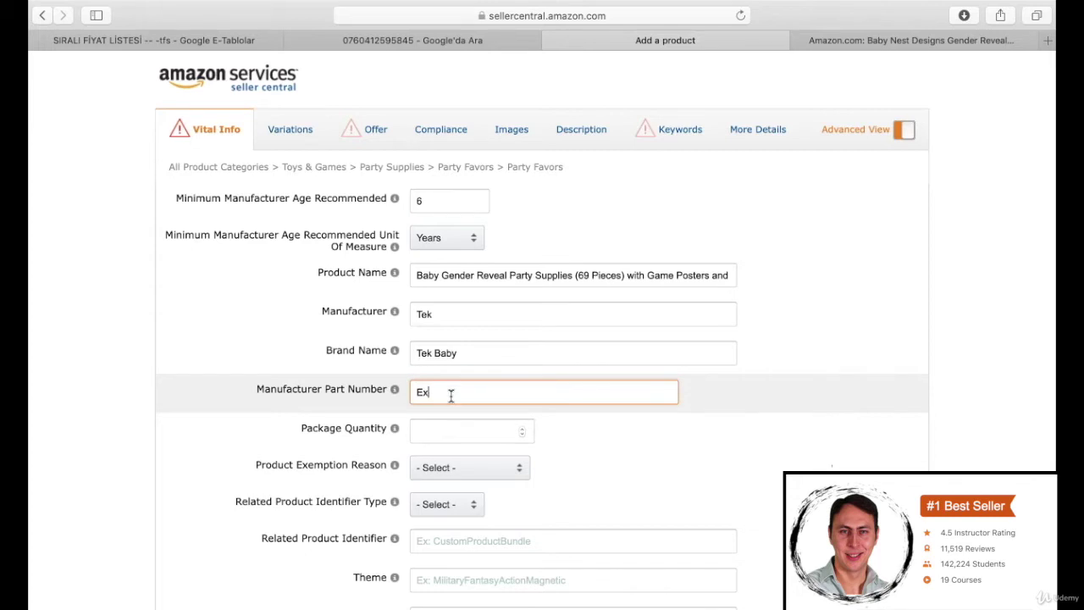
text(001)
scroll(489, 436, down, 4)
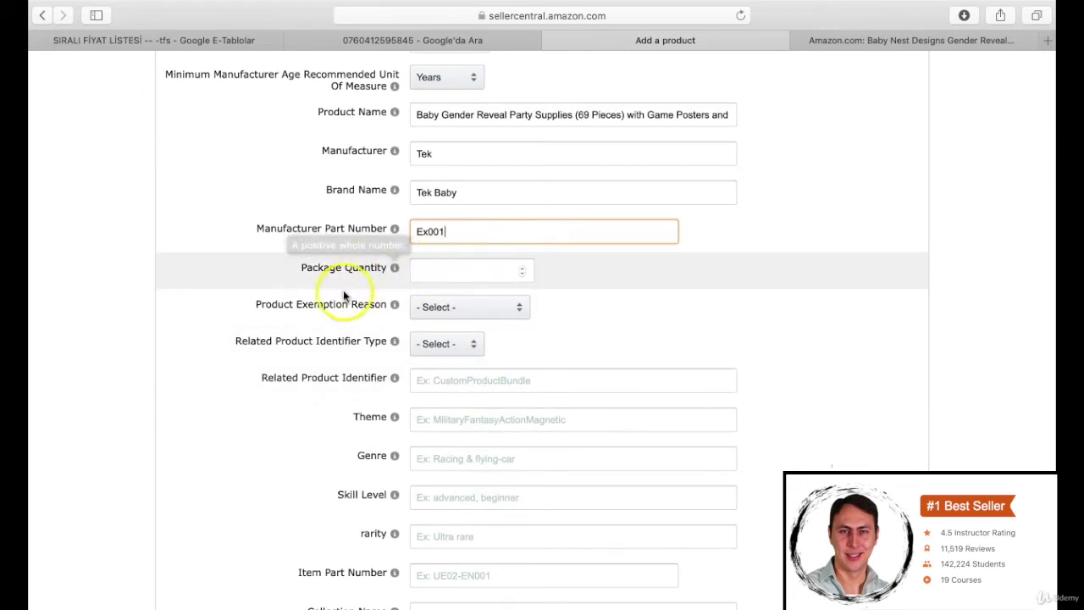
click(358, 310)
View the Related Product Identifier Type choices (GTIN, EAN, GCID, UPC, ASIN) without selecting one.
click(428, 344)
click(534, 377)
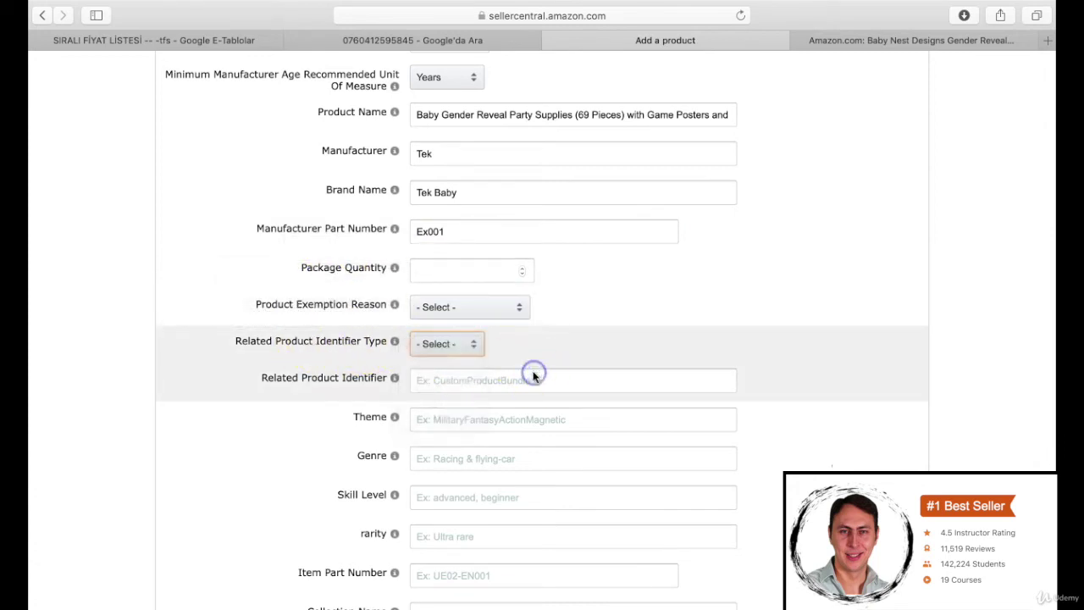
click(464, 349)
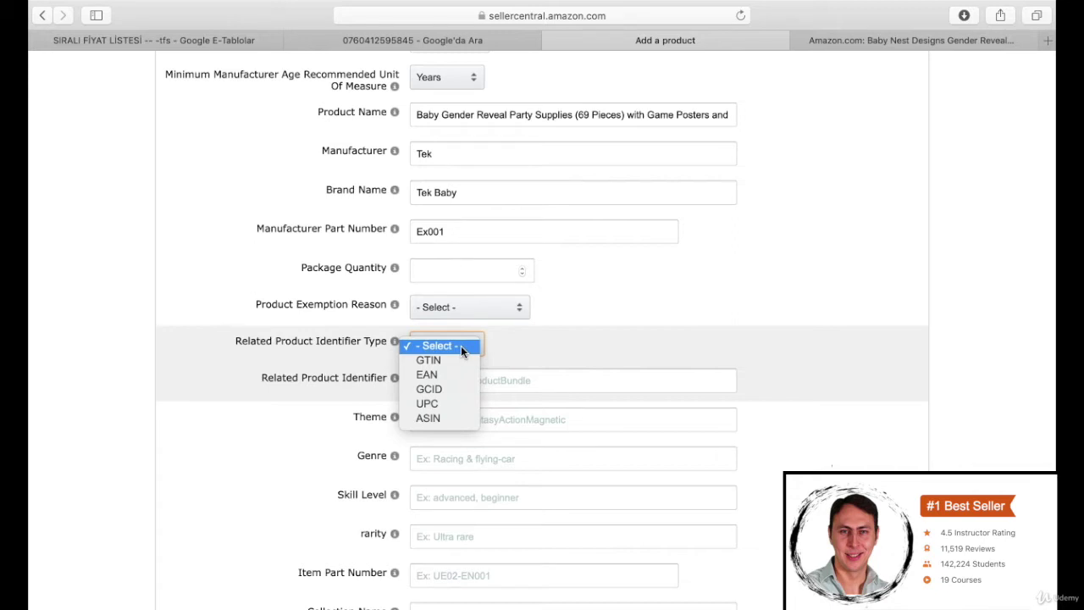
click(468, 347)
Search Google for 'speedybarcodes' and open the SpeedyBarcodes.com site.
click(959, 47)
click(839, 40)
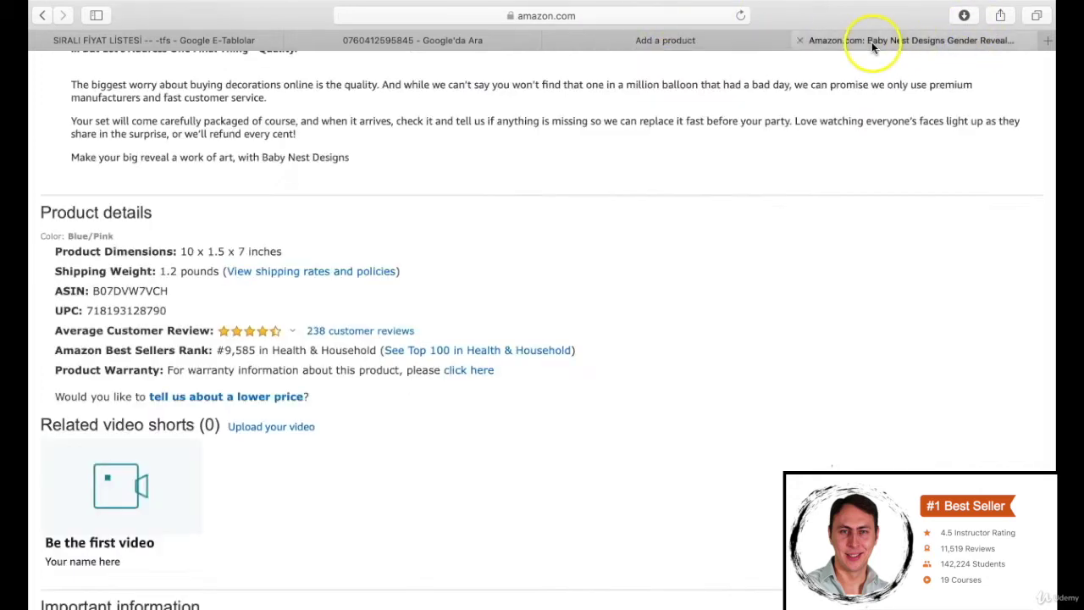
click(593, 16)
text(spe)
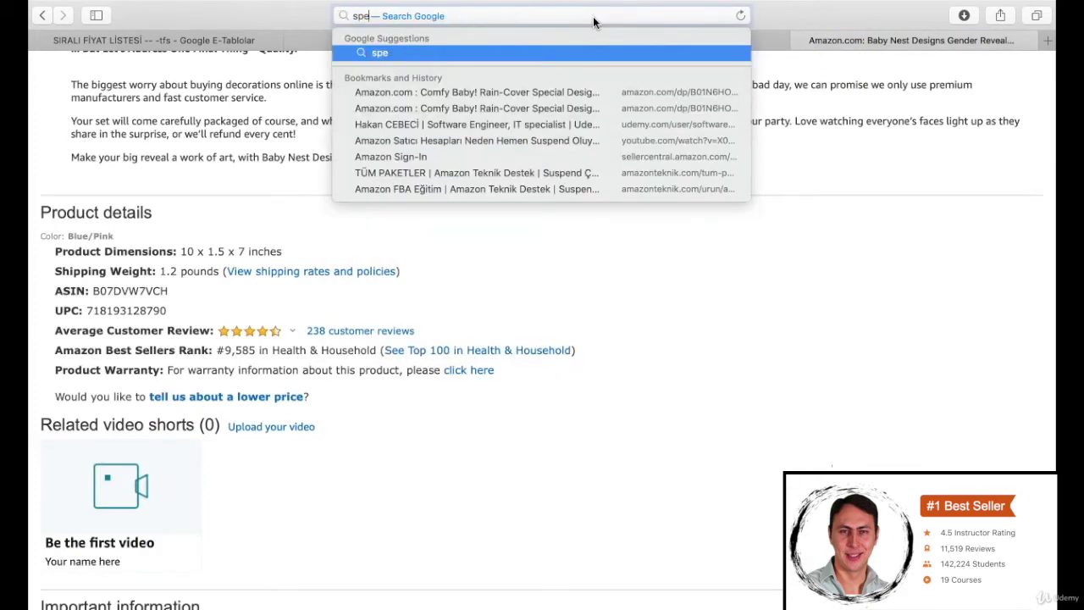
text(edybarcodes)
key(Return)
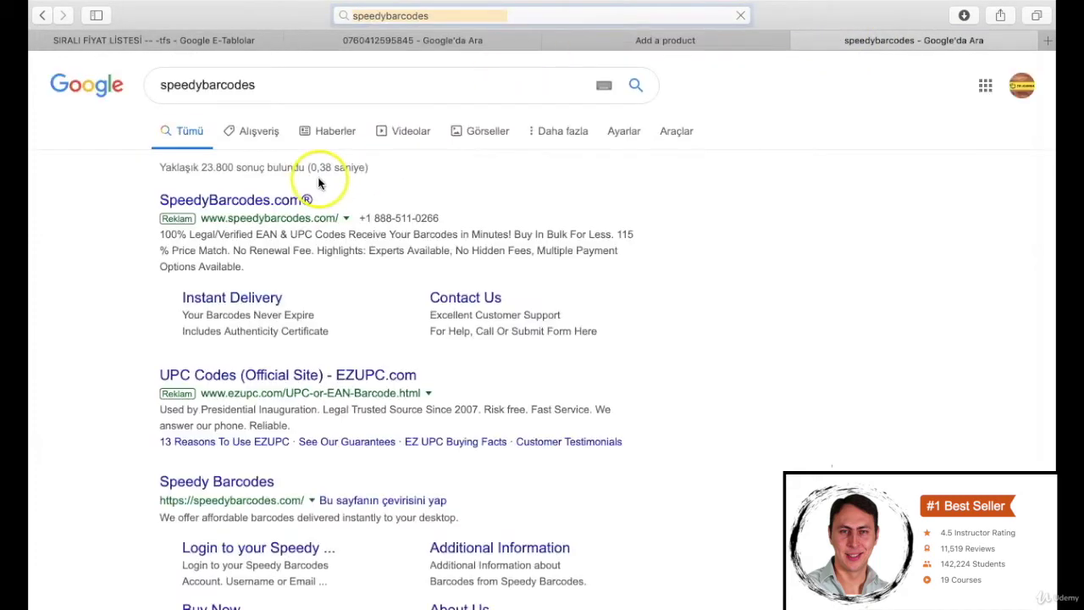
click(244, 202)
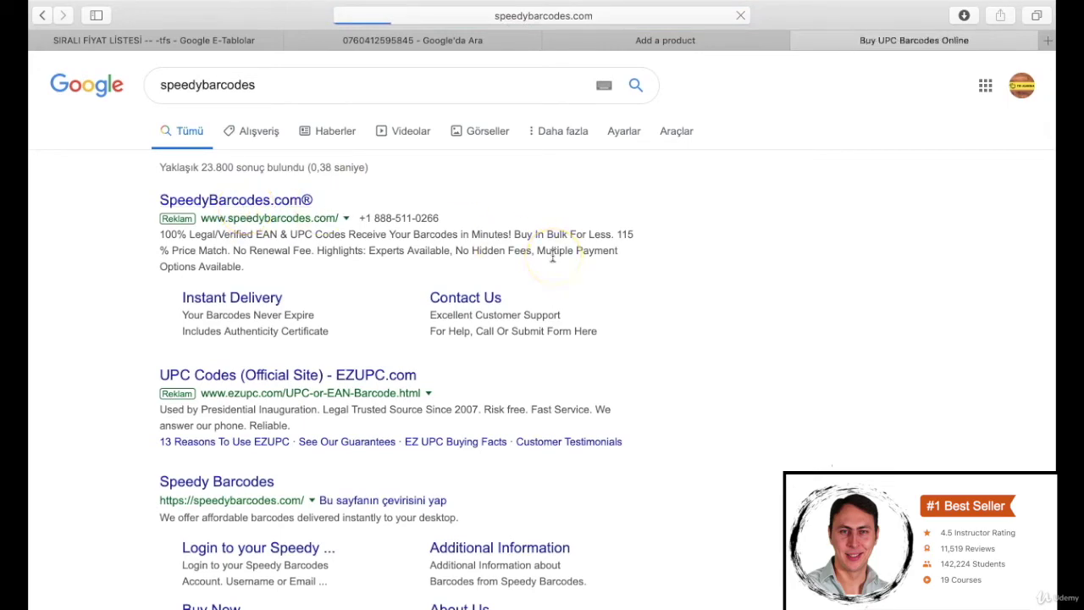
Review the SpeedyBarcodes UPC price table, then return to the Add a product form.
scroll(588, 266, down, 10)
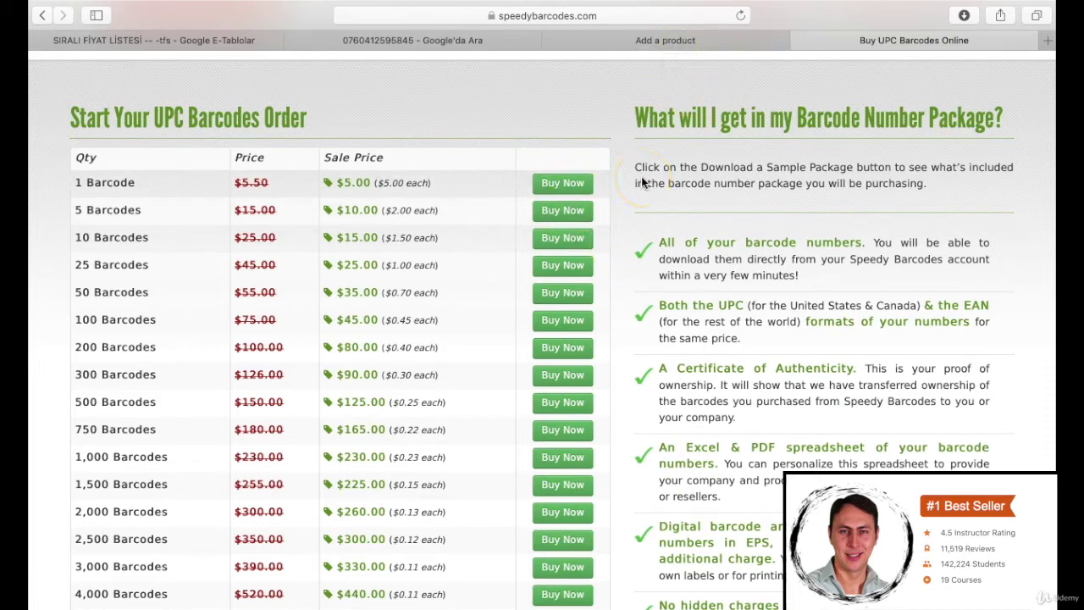
click(666, 40)
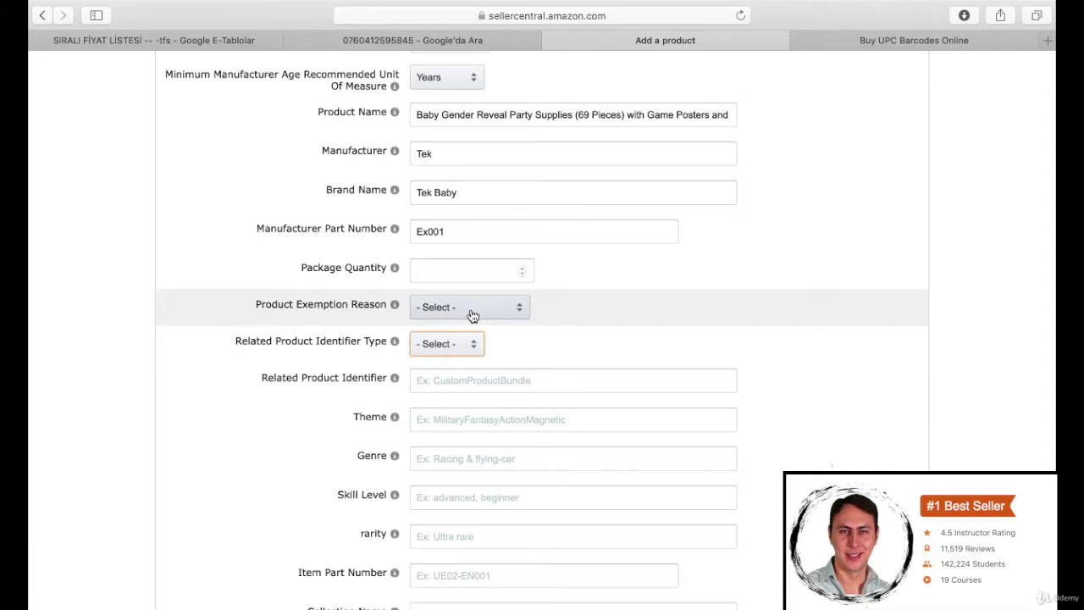
Set both the Related Product Identifier Type and the Product ID type to UPC.
click(448, 344)
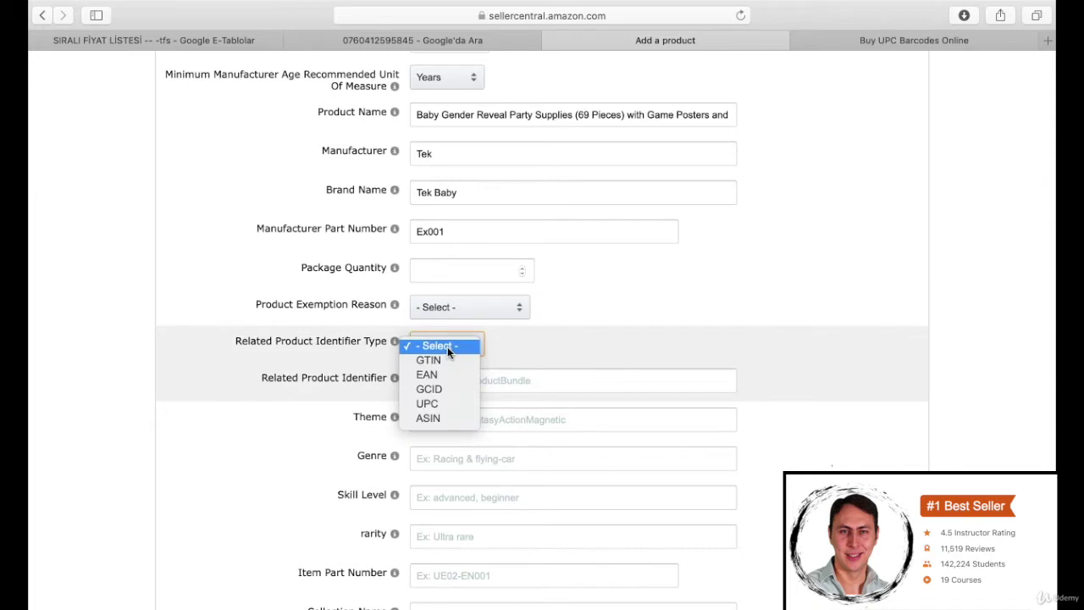
click(434, 403)
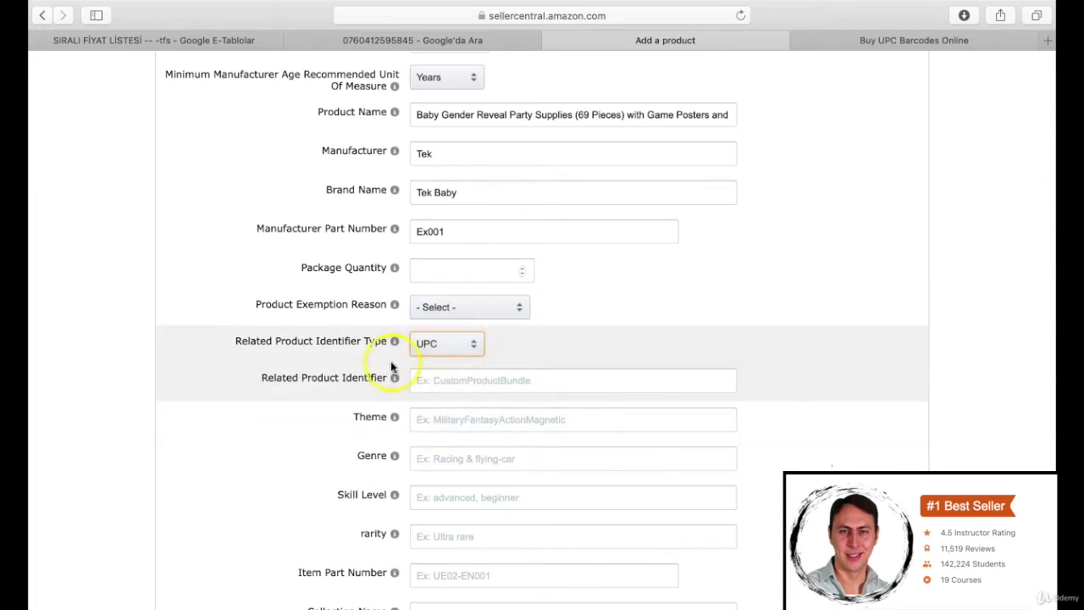
scroll(477, 381, down, 4)
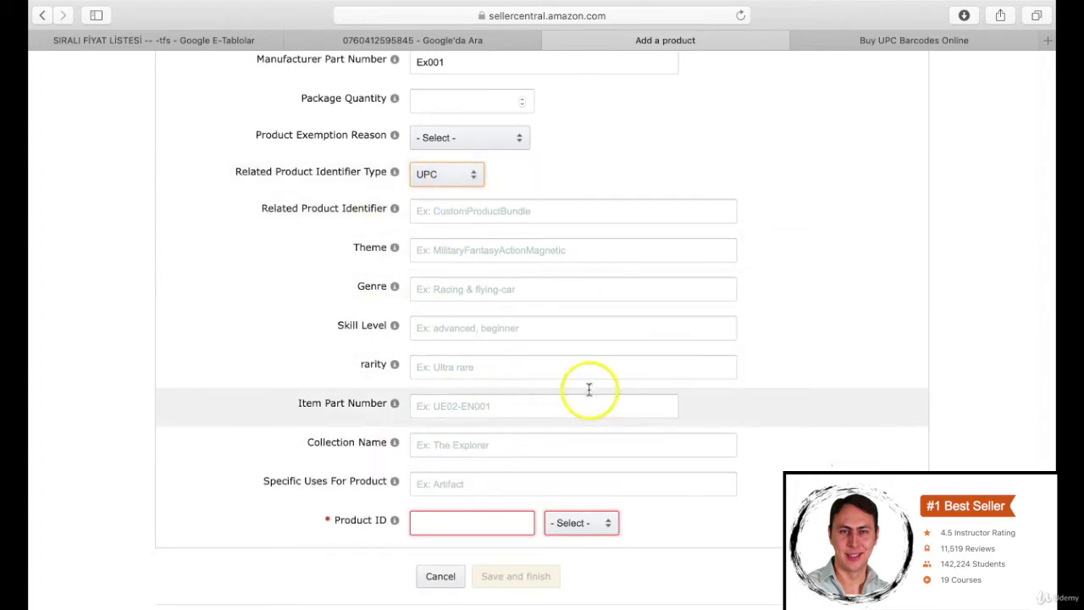
click(436, 523)
scroll(508, 519, down, 1)
click(581, 514)
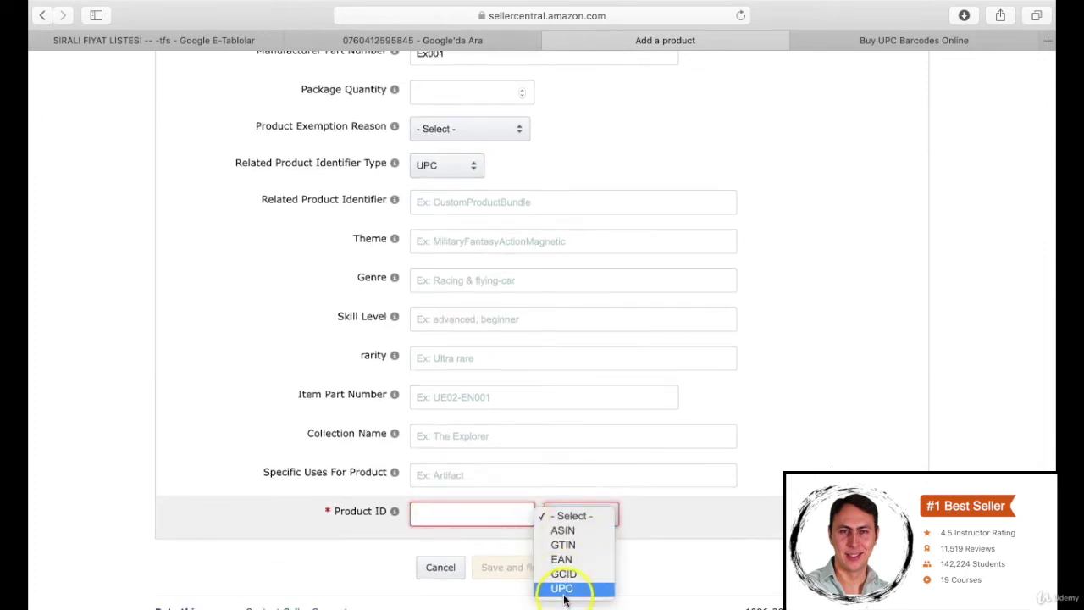
click(562, 588)
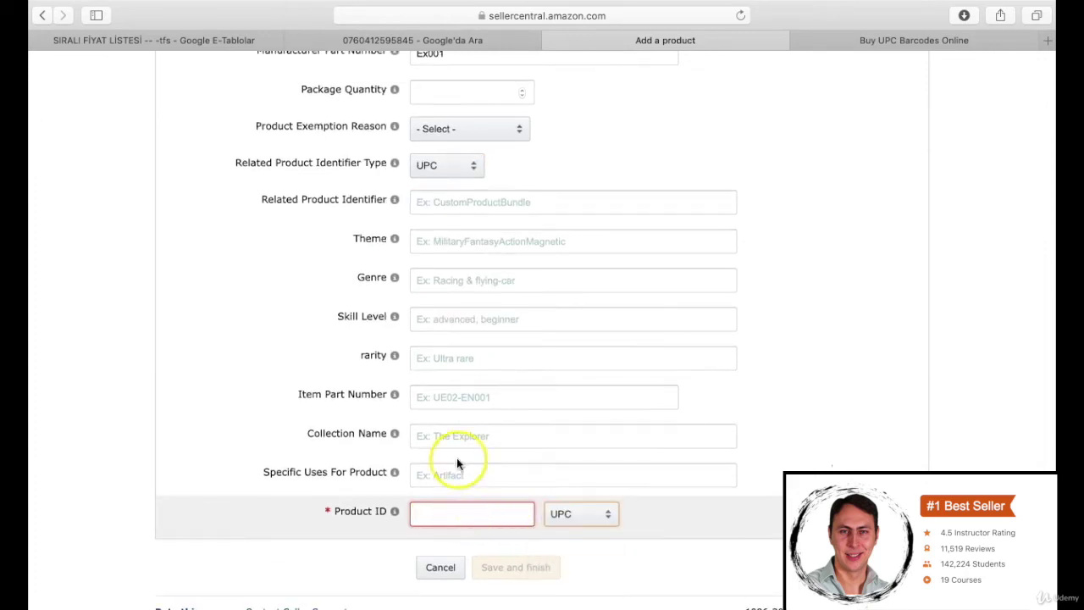
click(444, 40)
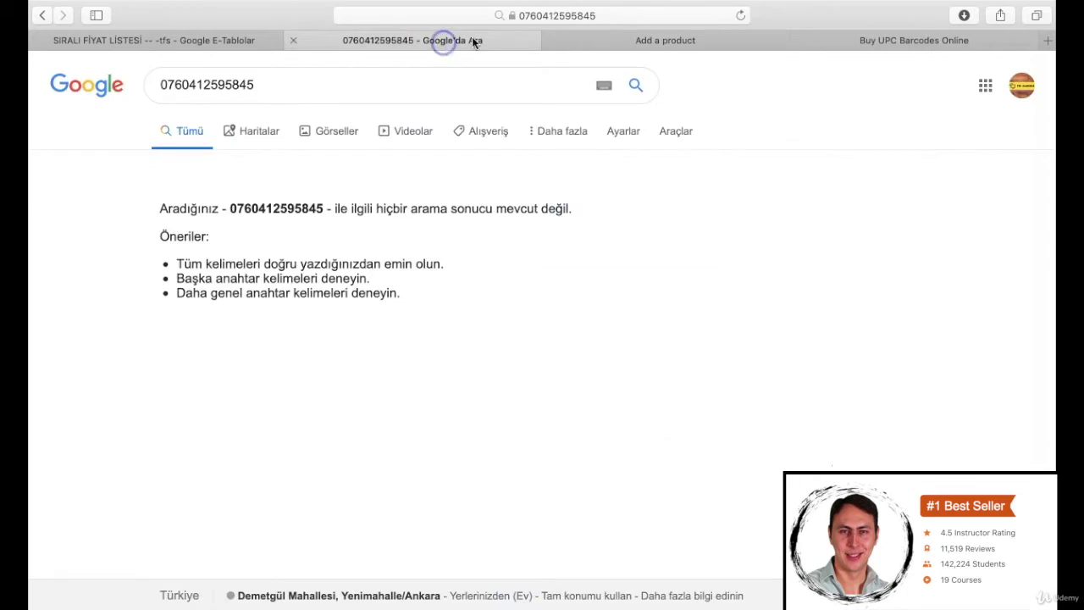
click(572, 16)
key(super+c)
key(ctrl+Tab)
key(super+v)
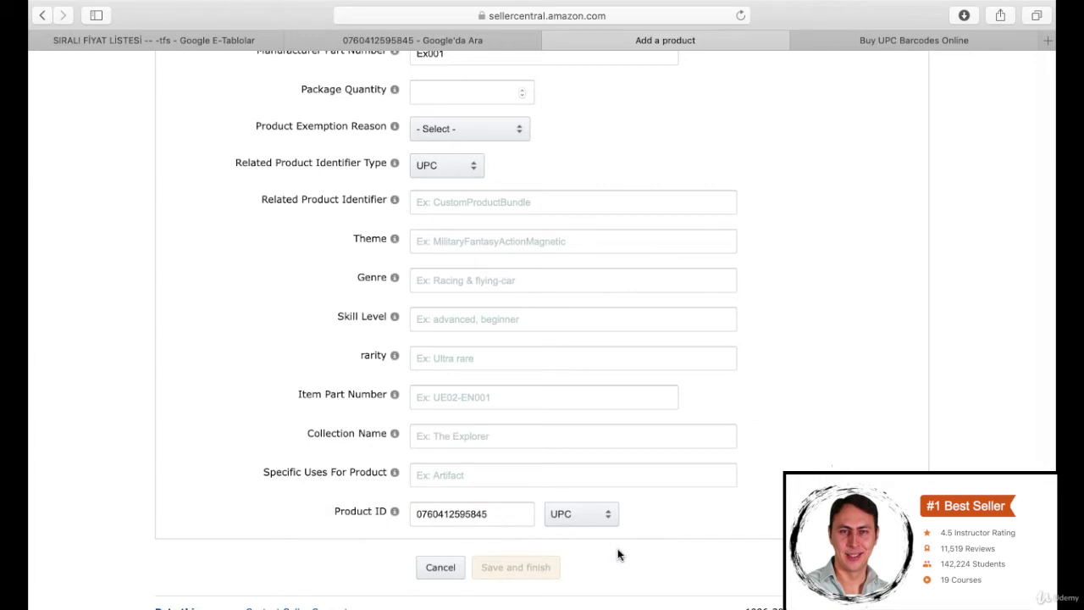
Check Variations, which are unavailable for Party Favors, then show the empty Offer section.
scroll(988, 334, up, 5)
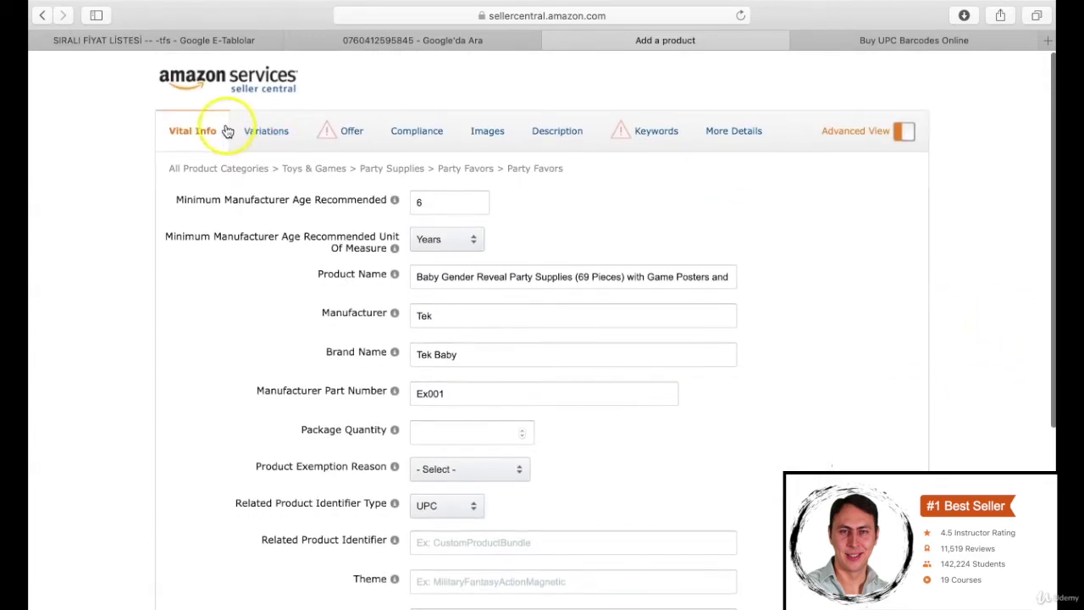
click(273, 128)
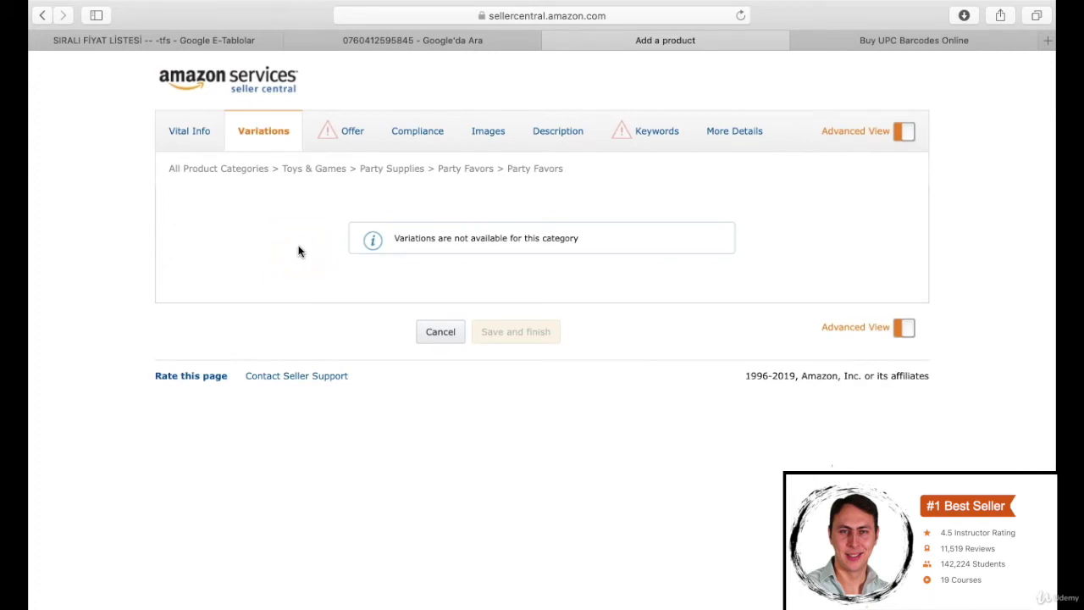
click(343, 136)
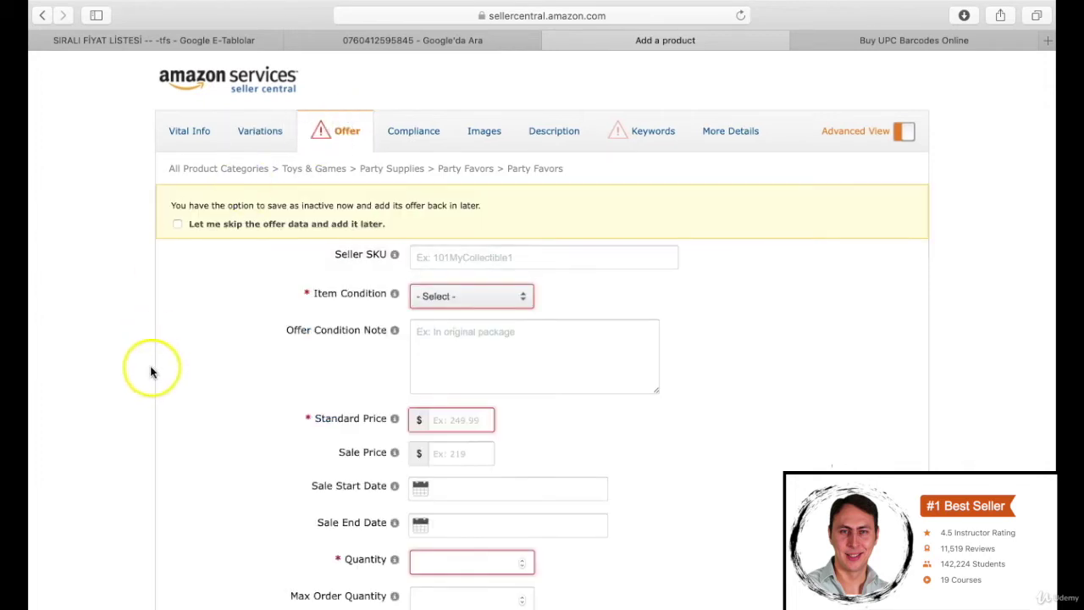
scroll(119, 339, down, 1)
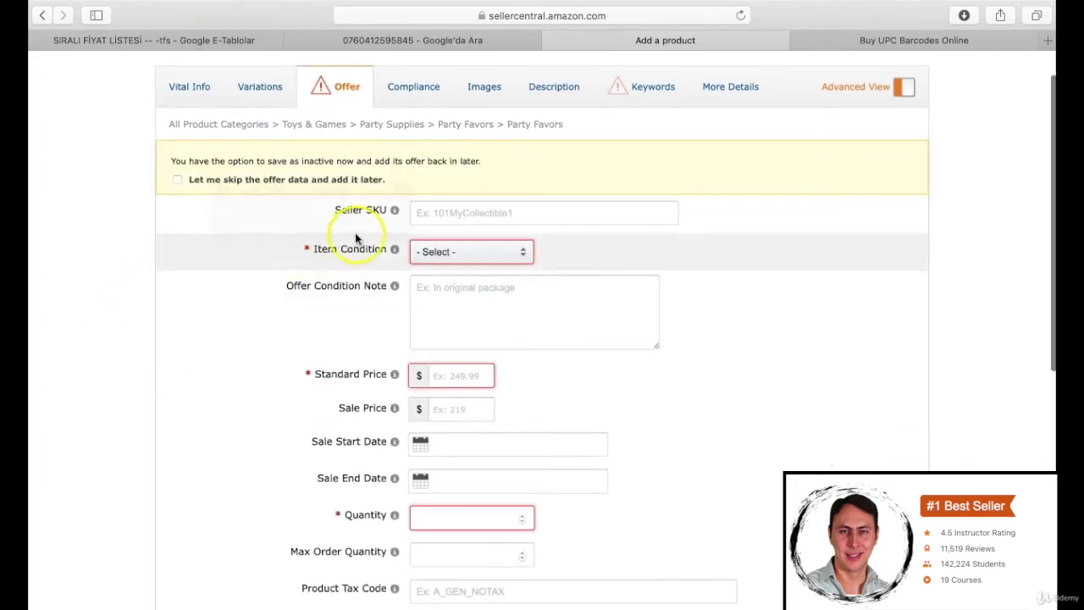
Enter Seller SKU gender001, Item Condition New and Standard Price 25.
click(460, 214)
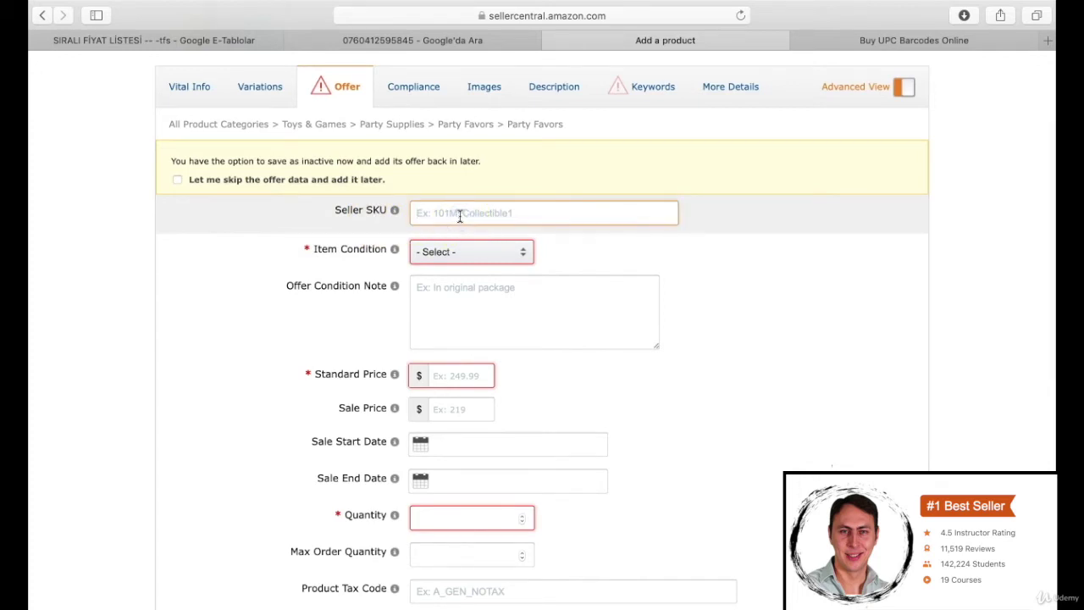
text(gender001)
click(471, 252)
click(435, 330)
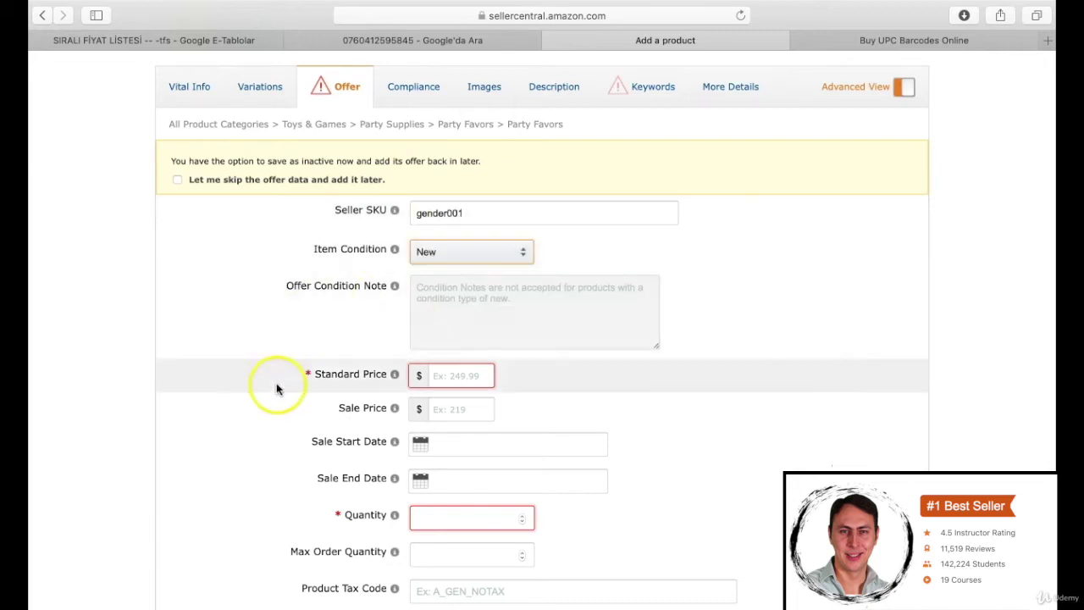
scroll(276, 393, down, 3)
click(458, 258)
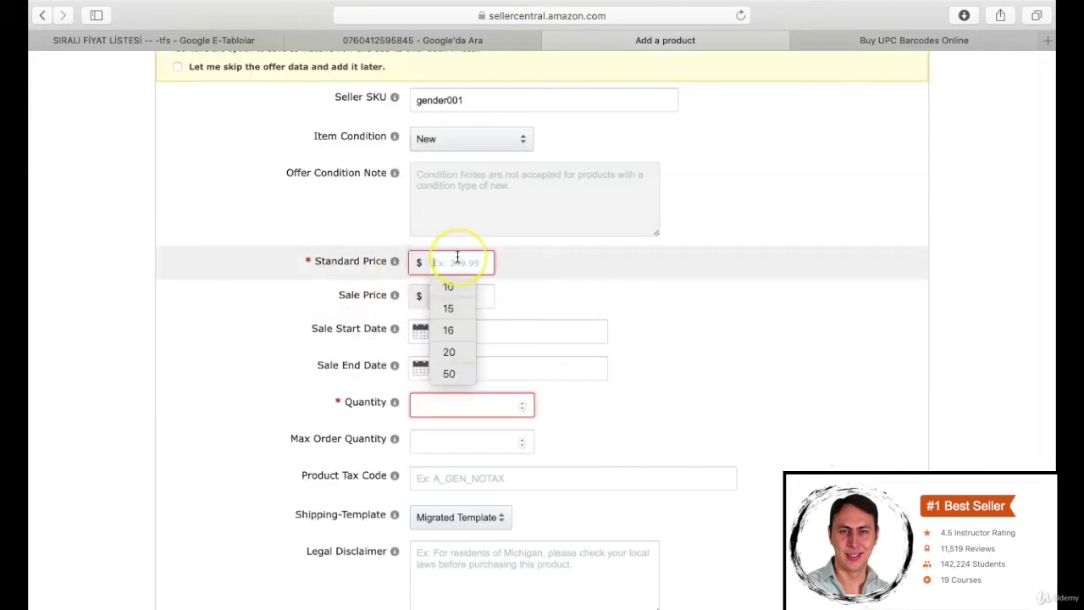
text(25)
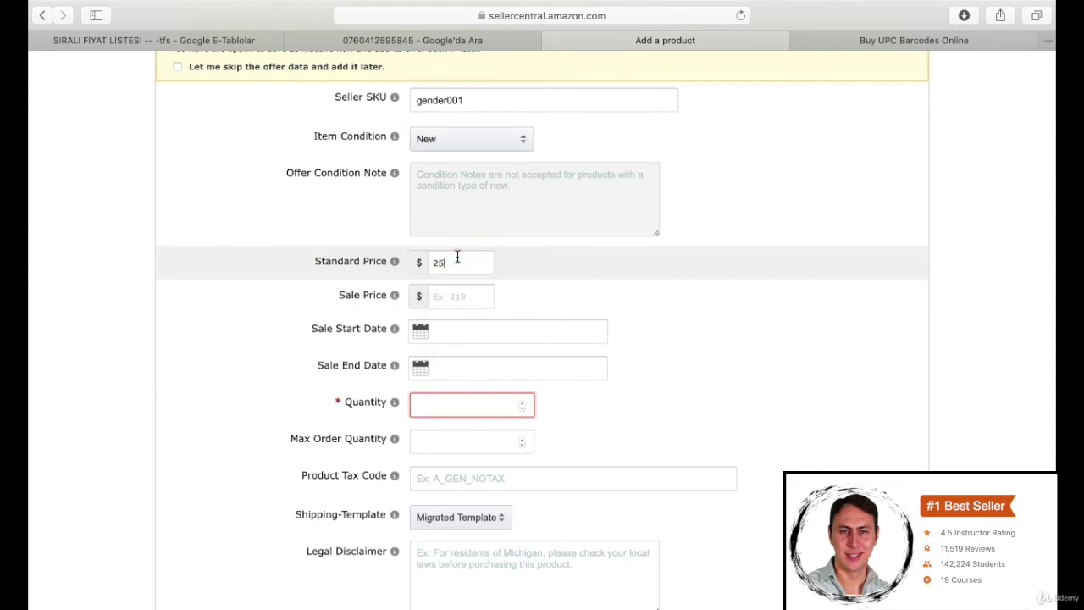
Read the Sale Price explanation and try 19 as a sale price.
click(468, 290)
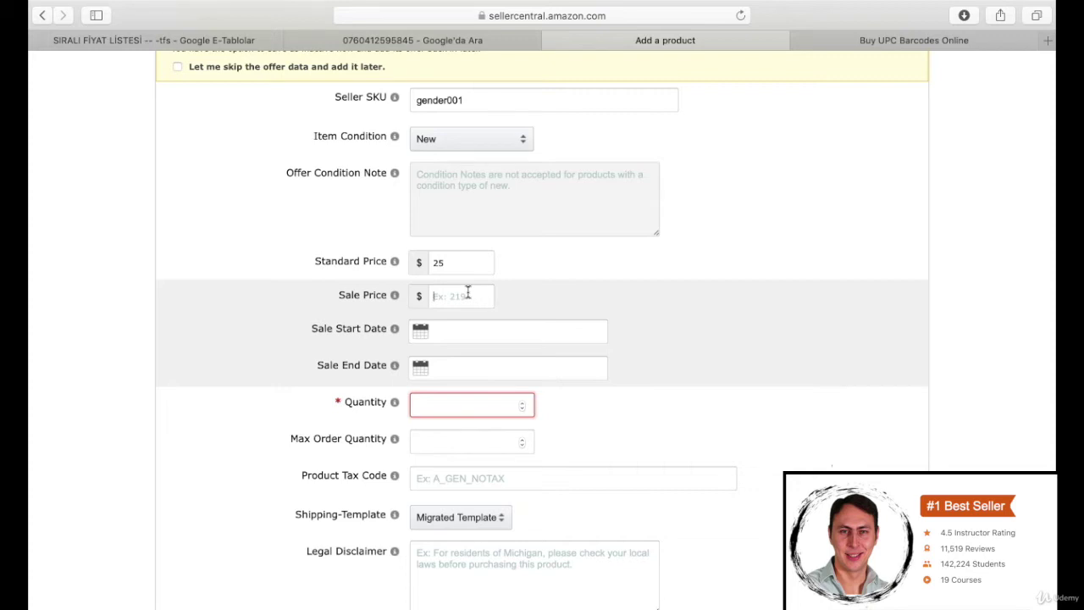
click(450, 294)
click(461, 256)
click(452, 295)
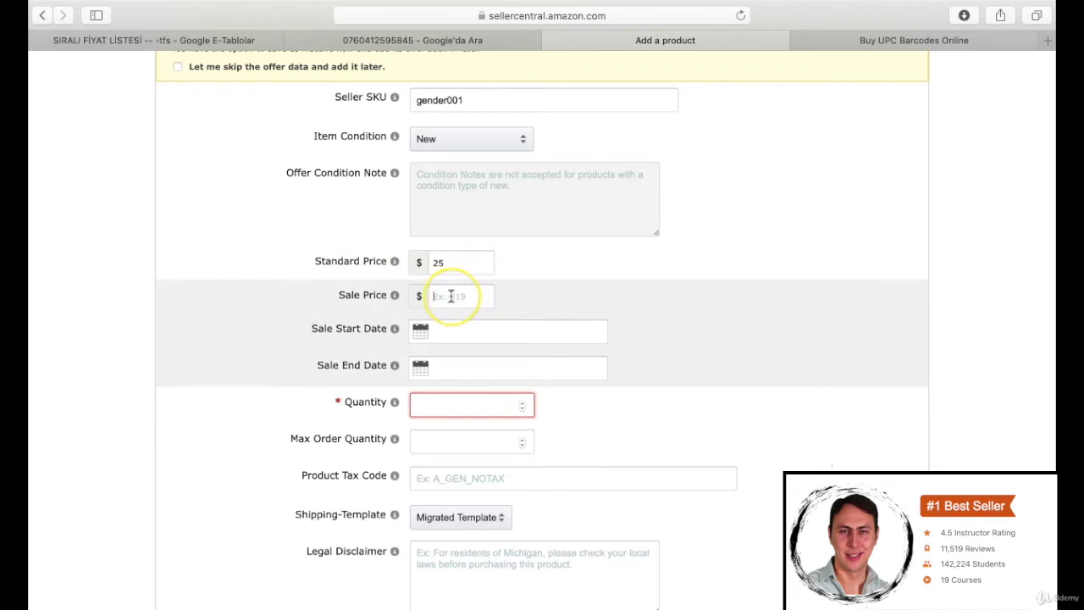
text(19)
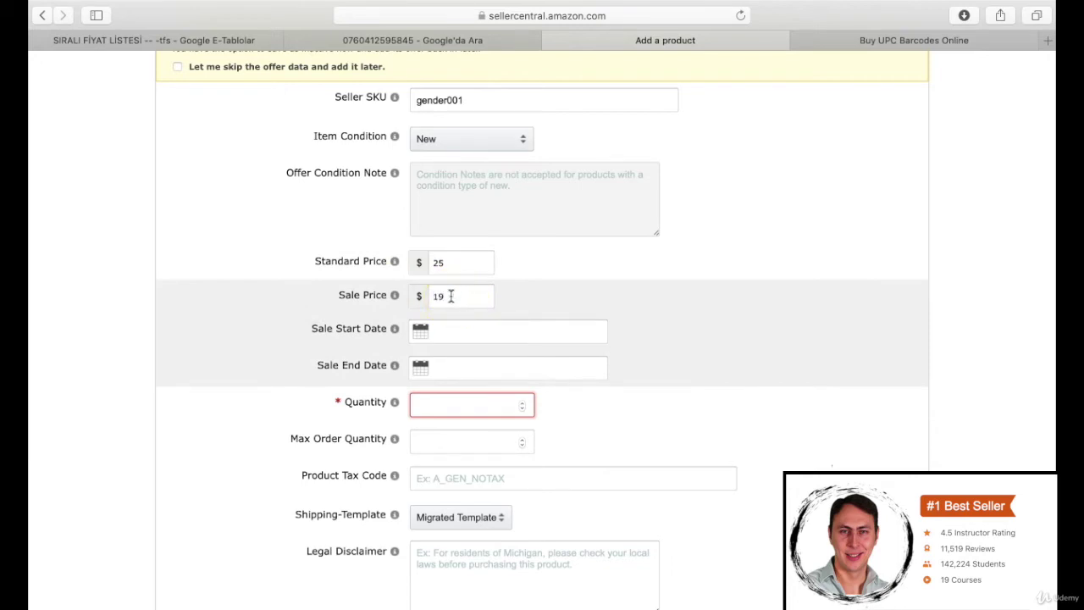
click(455, 356)
click(453, 295)
Clear the sale price and set the available Quantity to 0.
key(BackSpace)
key(BackSpace)
click(473, 403)
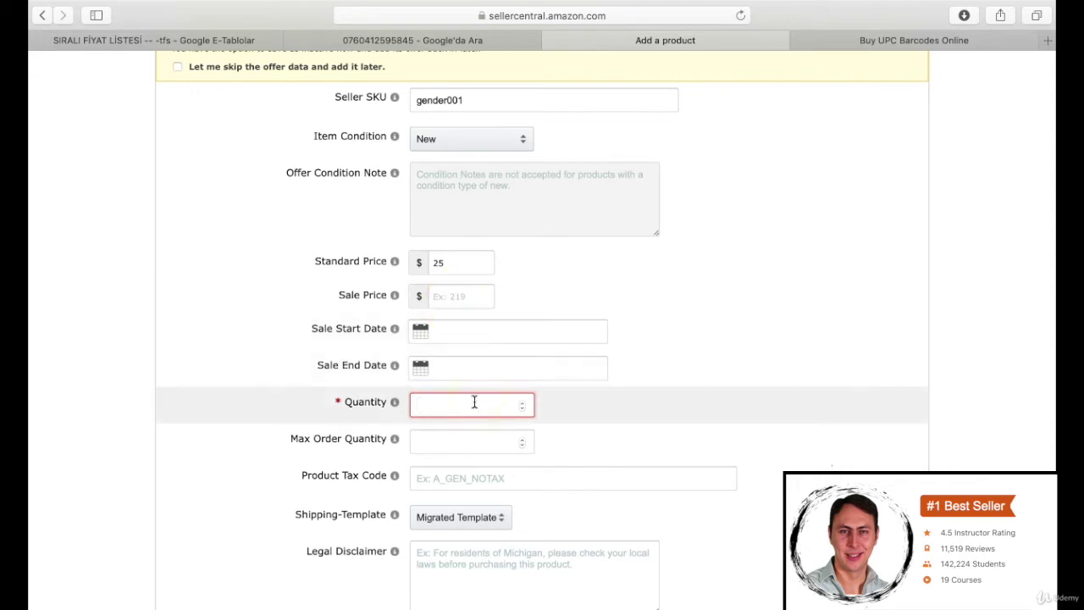
text(0)
scroll(590, 422, down, 5)
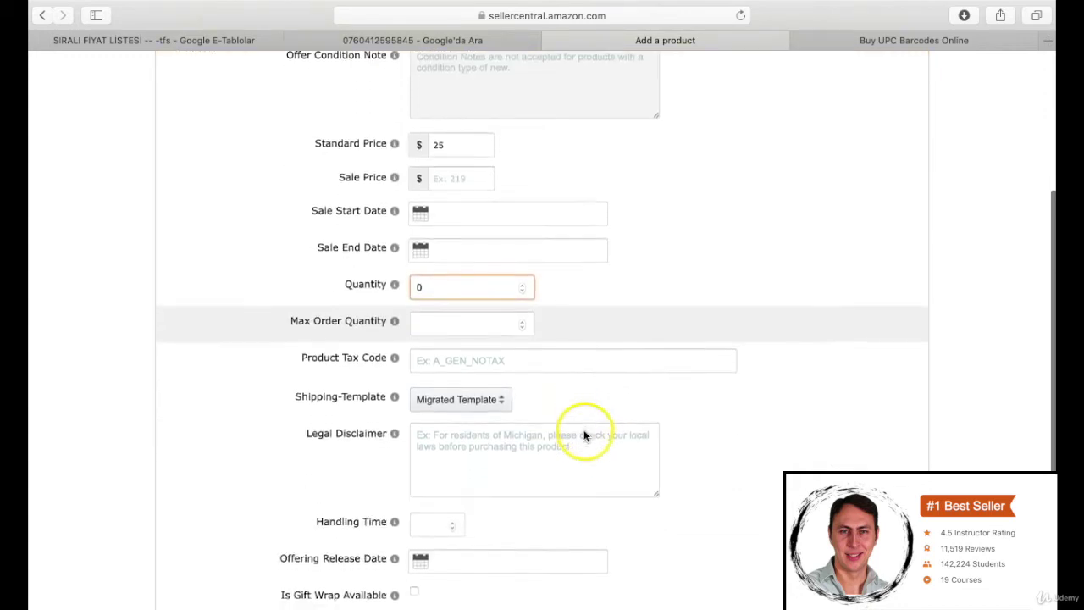
click(575, 373)
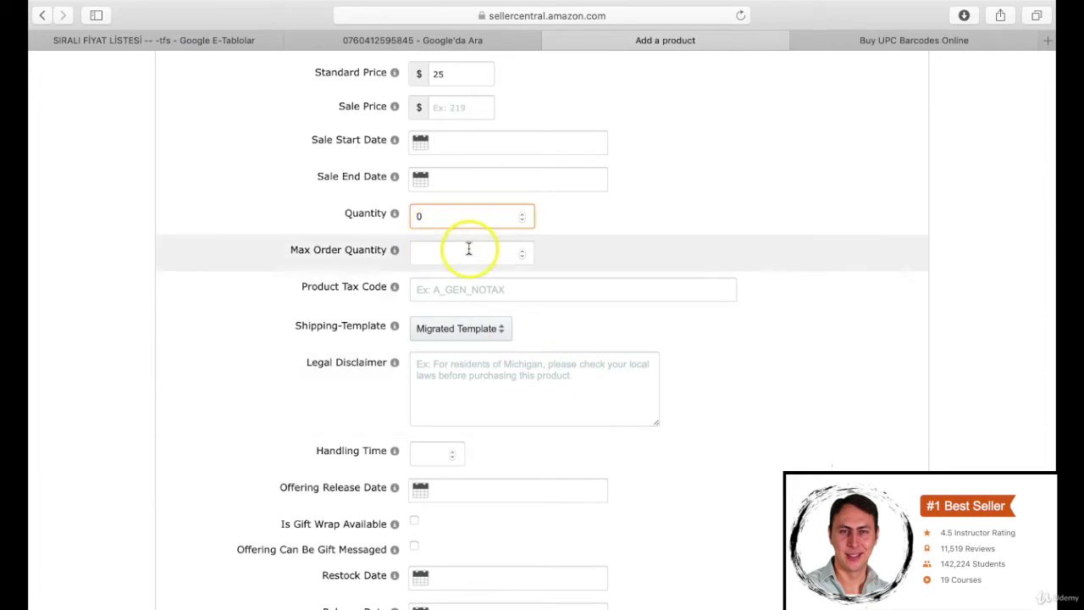
Set Max Order Quantity to 5, keeping the Migrated Template shipping template.
click(479, 249)
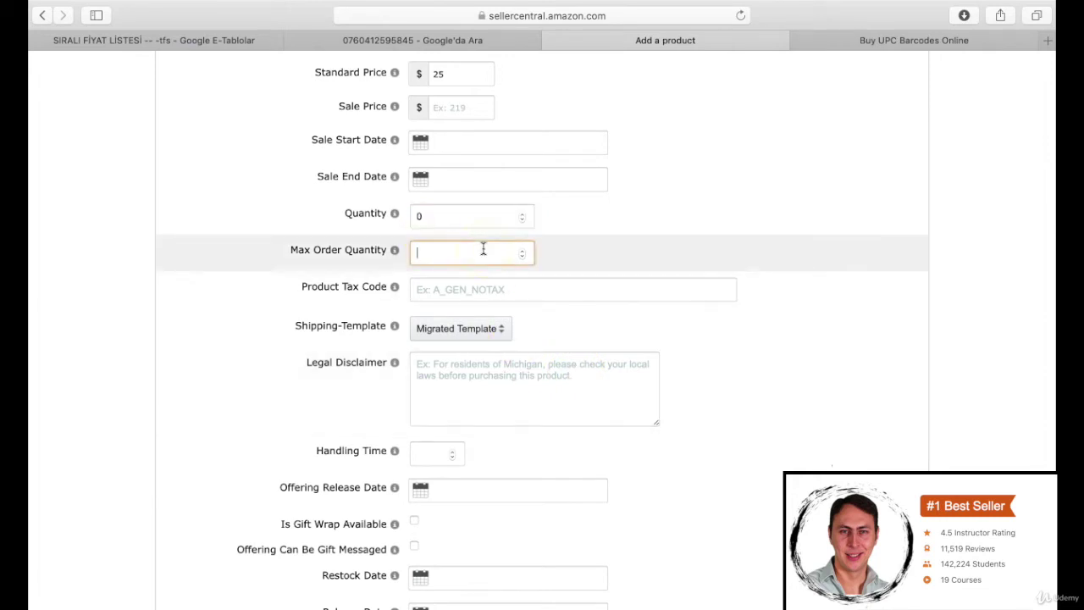
text(5)
click(640, 261)
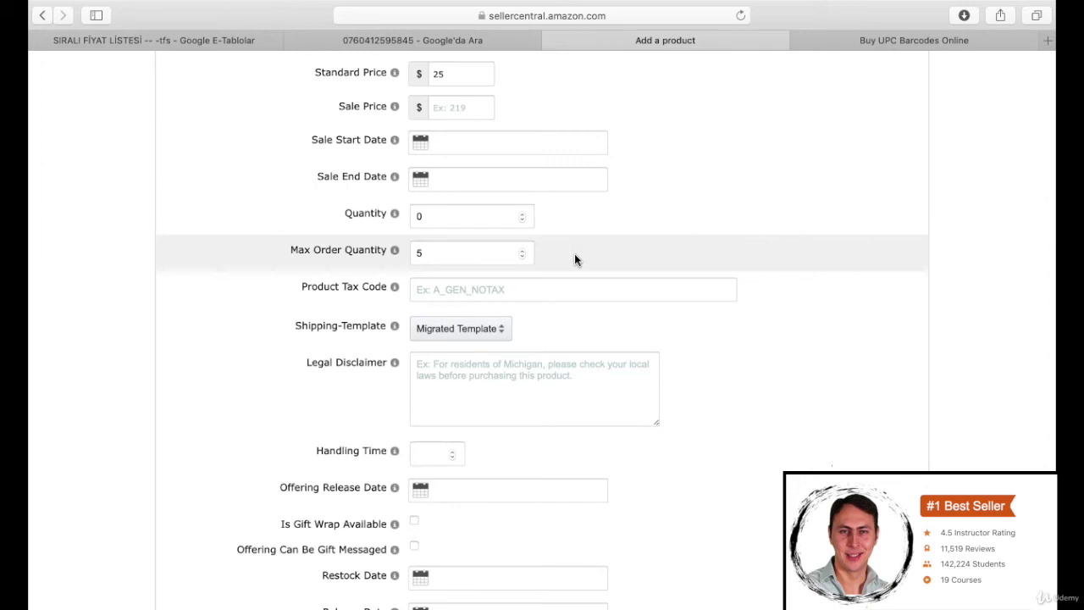
click(487, 256)
click(475, 253)
Tick Is Gift Wrap Available and Offering Can Be Gift Messaged, leaving disclaimer and handling time blank.
scroll(399, 250, down, 2)
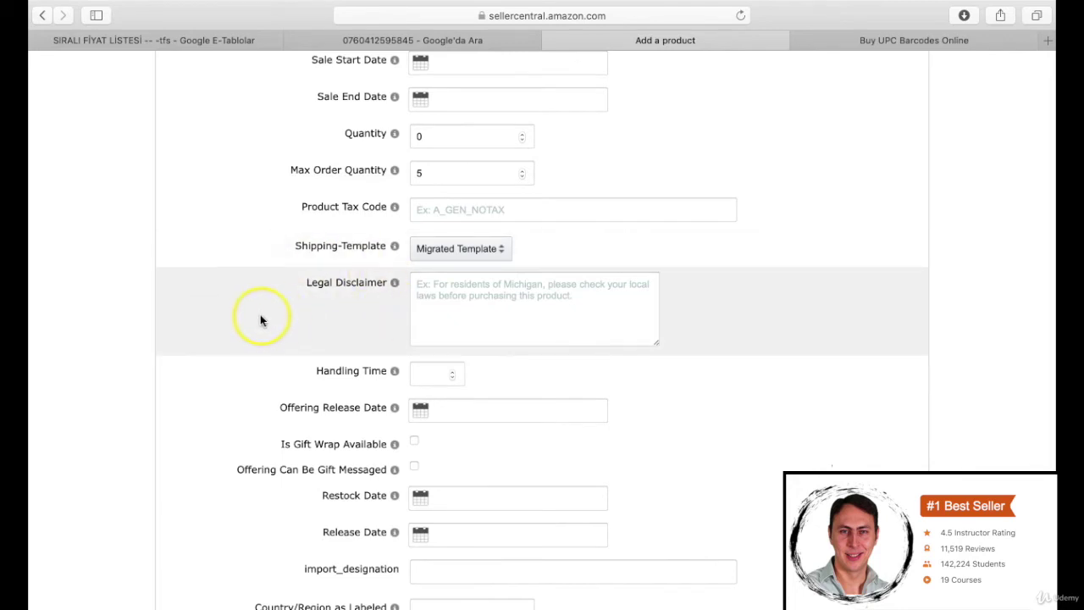
scroll(260, 317, down, 3)
mouse_move(366, 160)
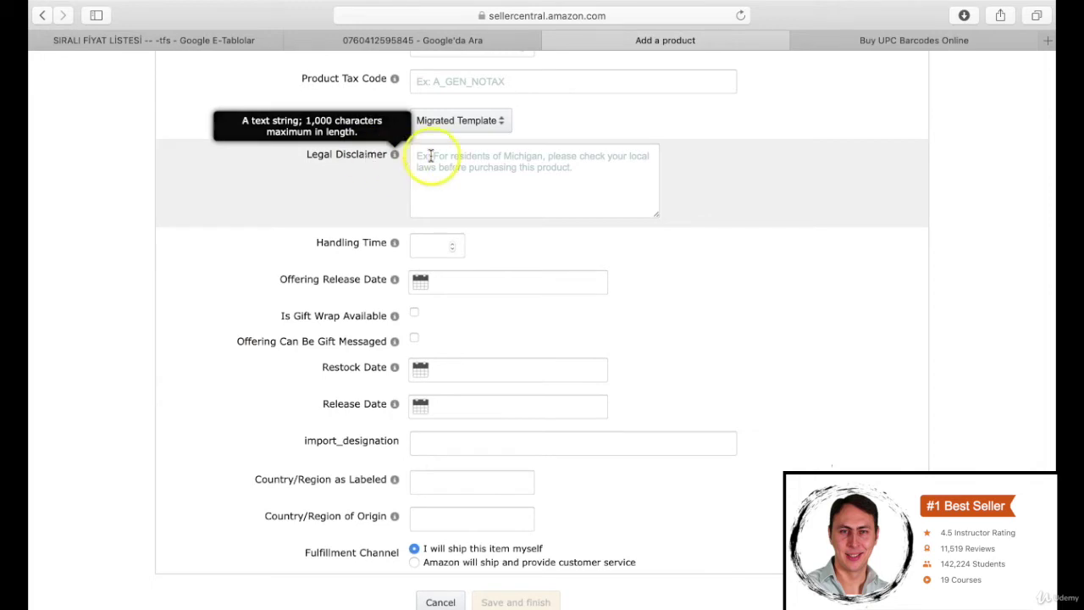
click(537, 170)
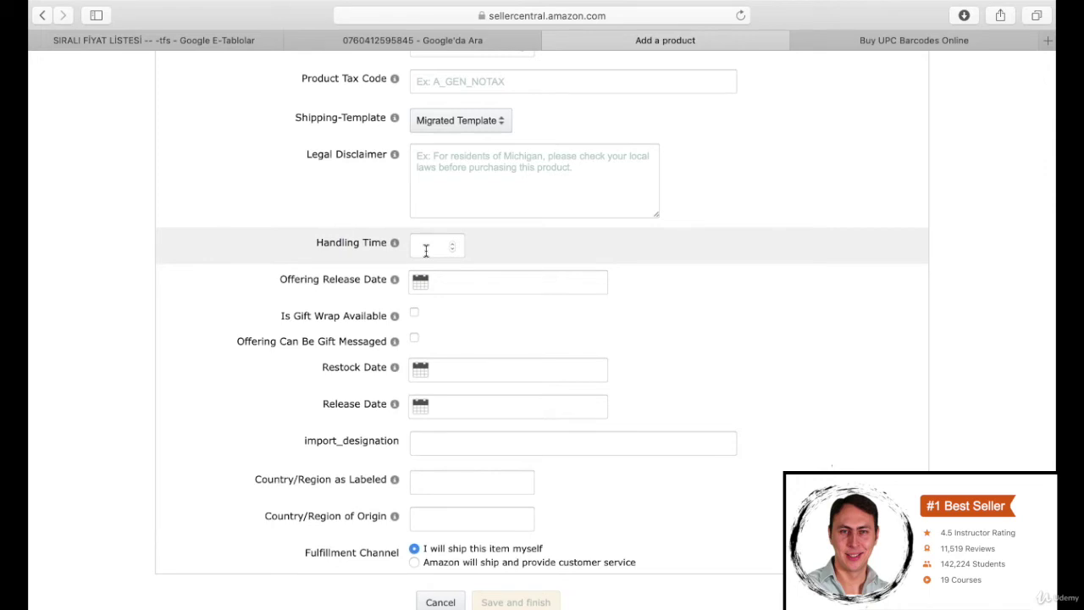
click(434, 245)
click(432, 245)
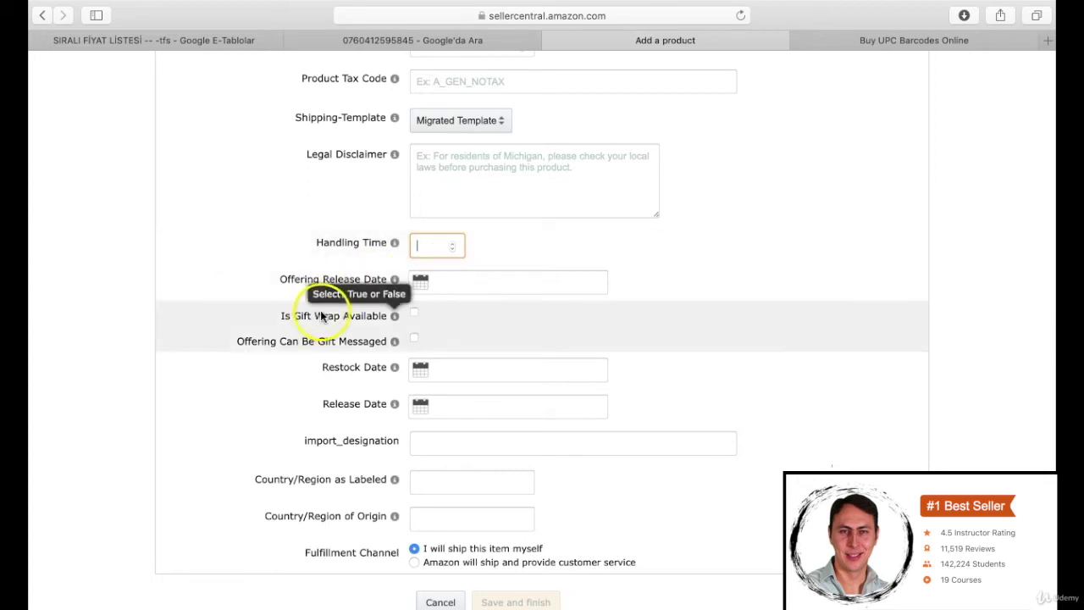
click(414, 314)
click(415, 340)
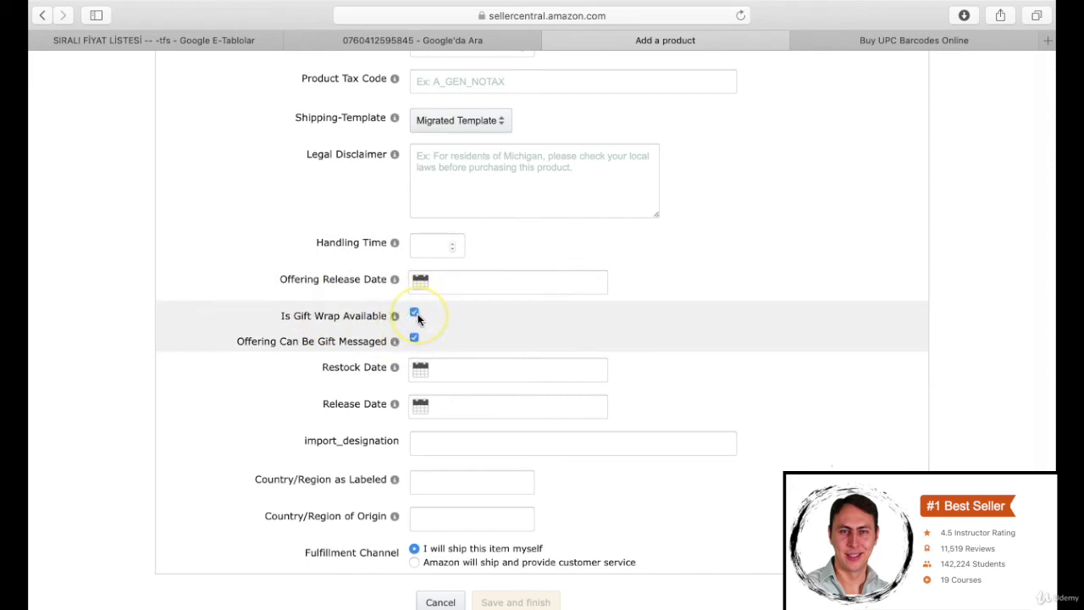
scroll(373, 533, down, 1)
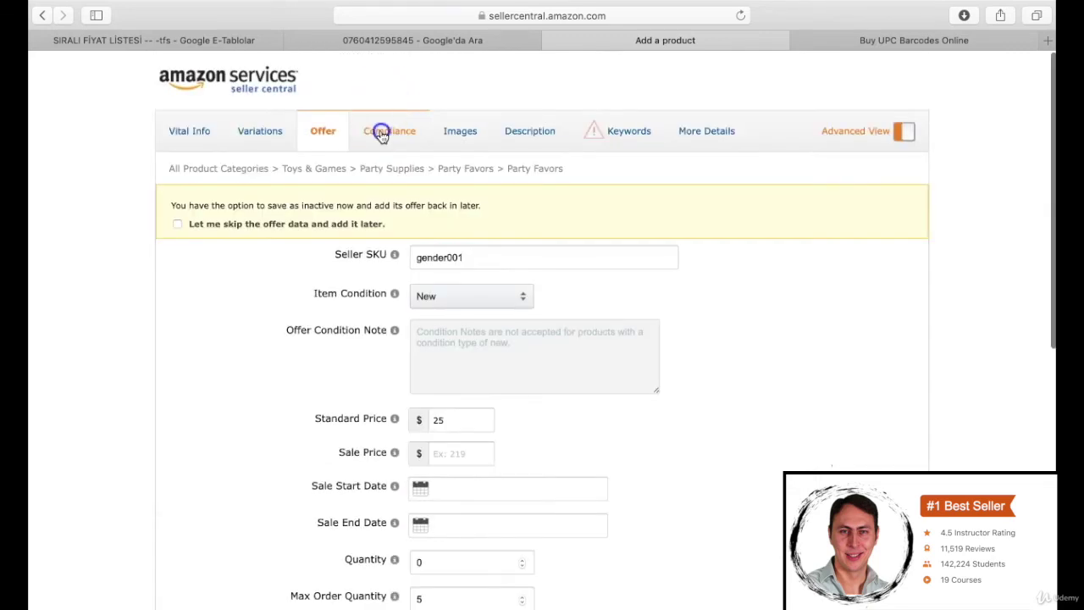
Look through the Compliance battery fields, then show the empty Images upload slots.
click(378, 133)
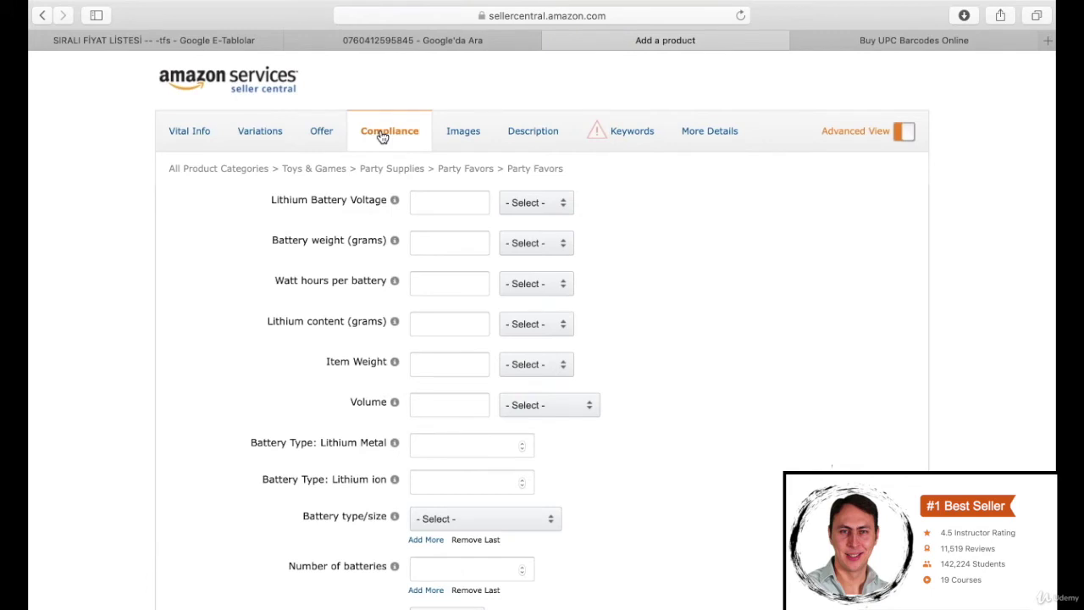
scroll(279, 449, down, 10)
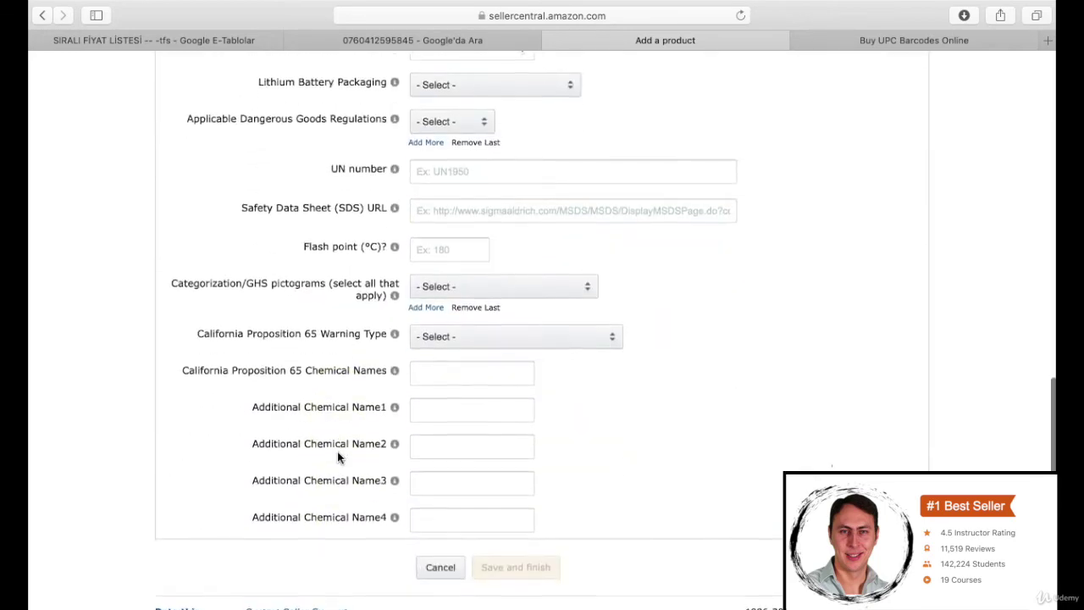
scroll(337, 457, up, 10)
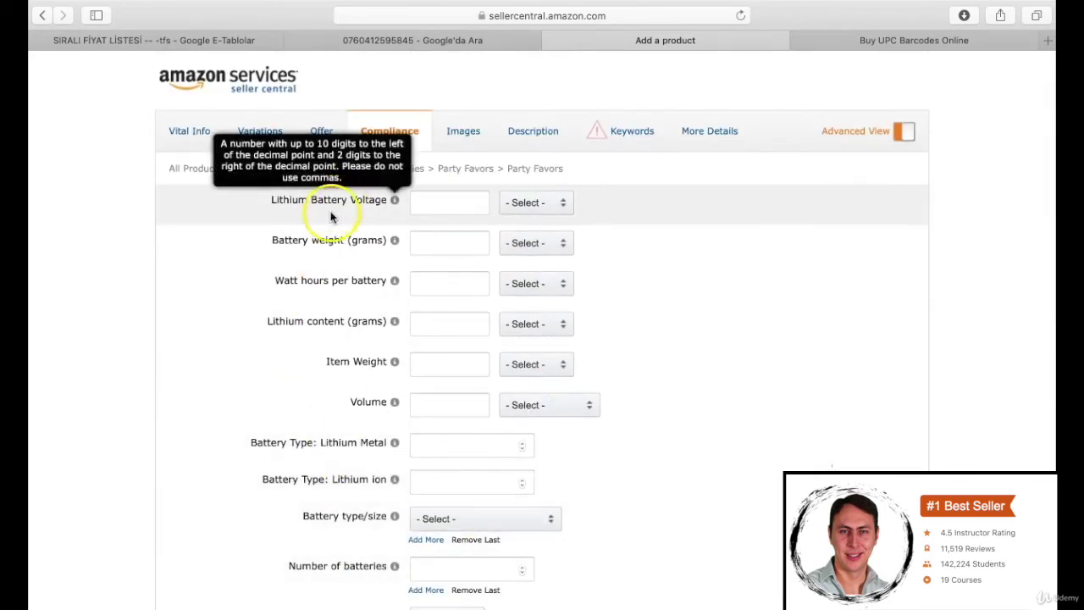
mouse_move(286, 484)
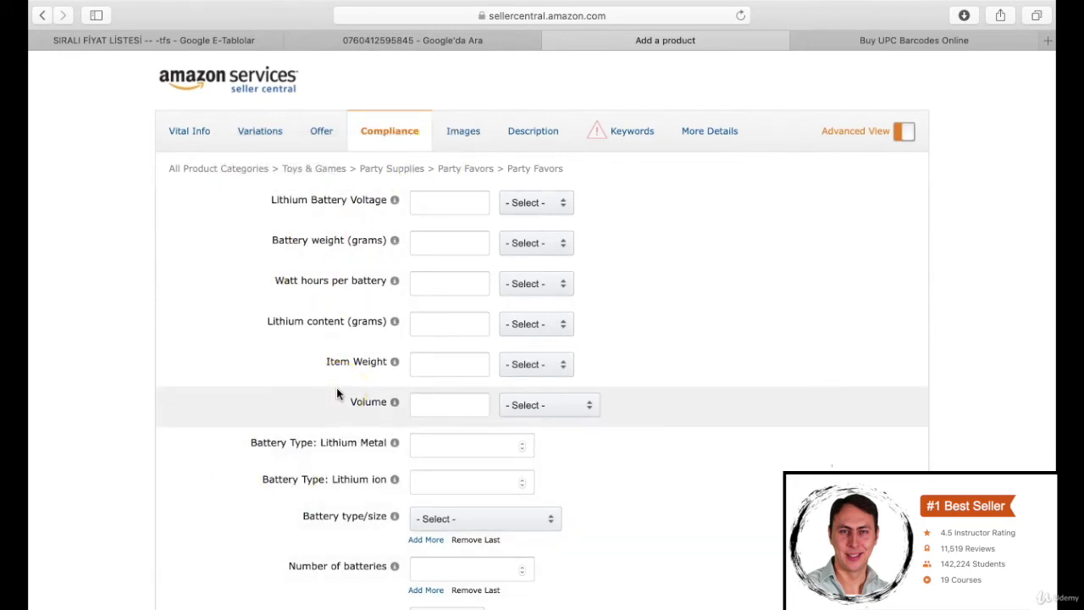
click(449, 137)
click(961, 329)
scroll(966, 339, down, 3)
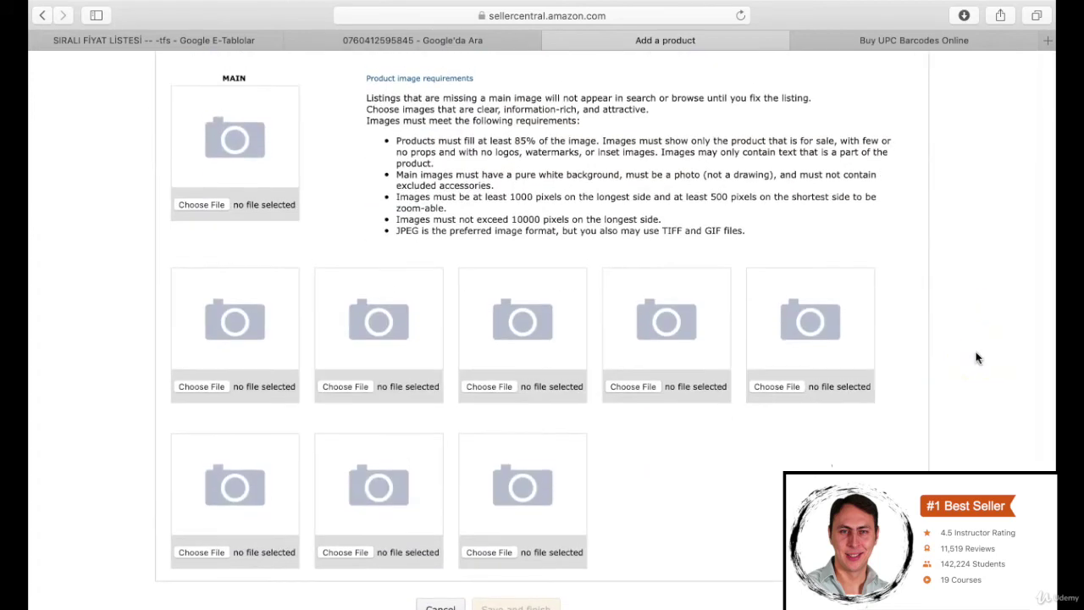
scroll(976, 357, up, 1)
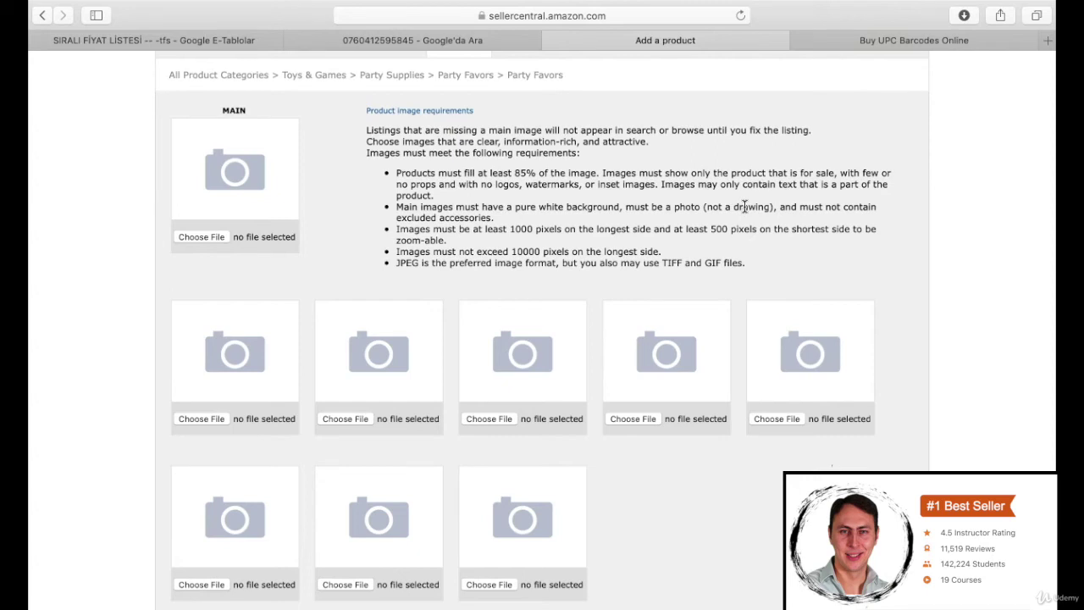
click(740, 206)
click(428, 236)
Upload 'party supplies boys girls' as the main image and the poppers cupcake toppers image into slot six.
click(201, 237)
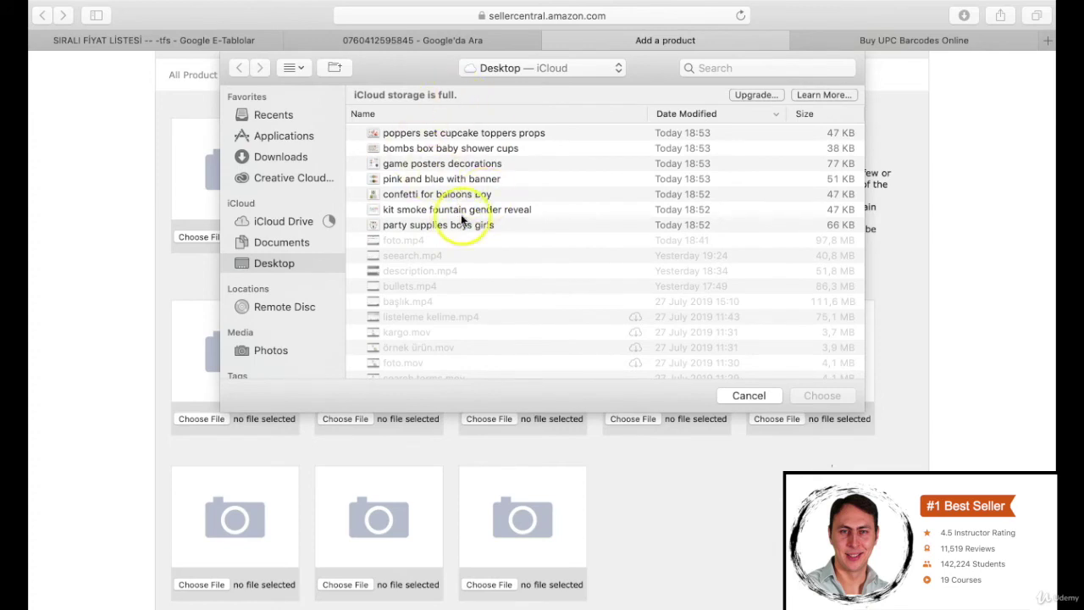
click(449, 225)
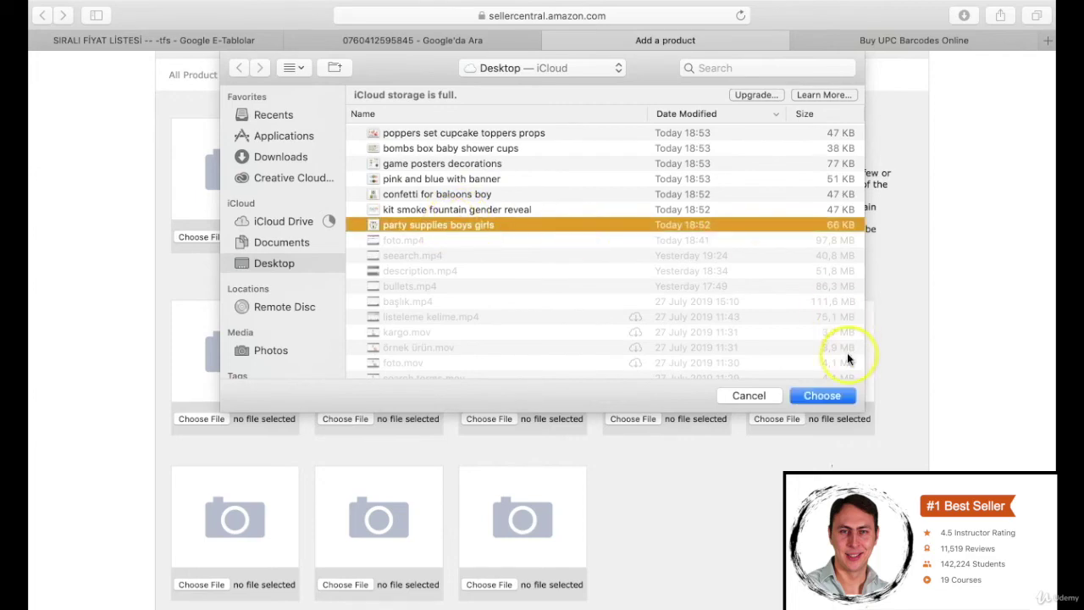
click(821, 395)
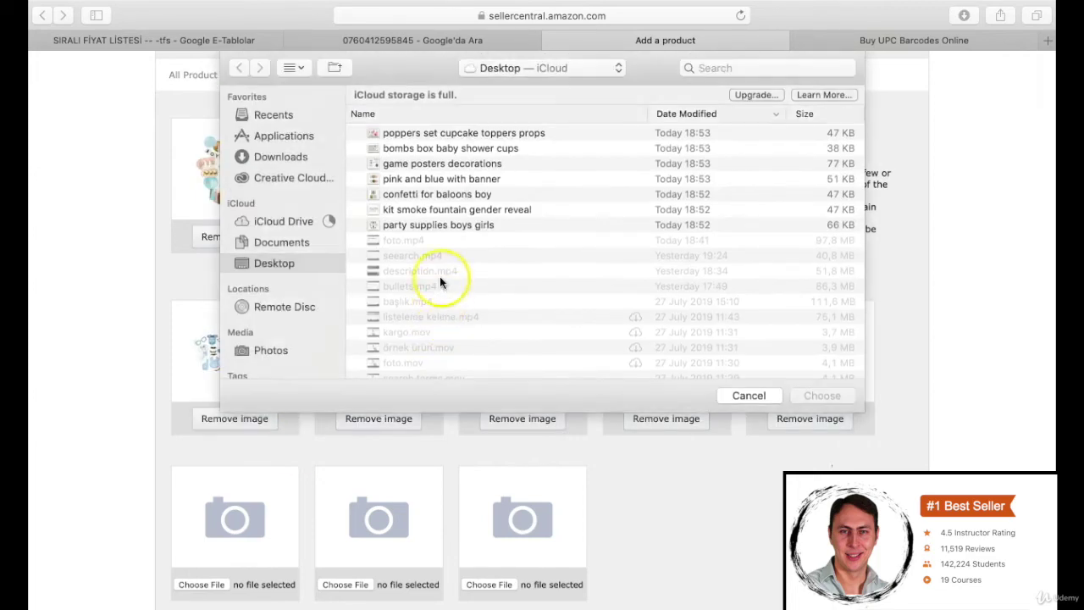
click(457, 133)
click(822, 395)
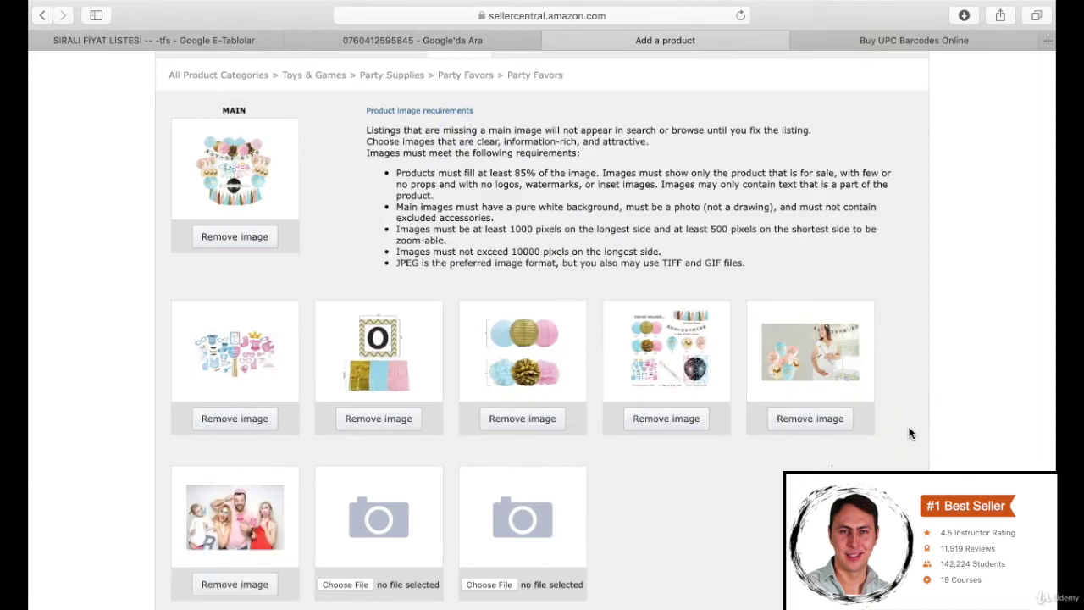
click(920, 433)
scroll(920, 433, down, 1)
scroll(920, 433, down, 1)
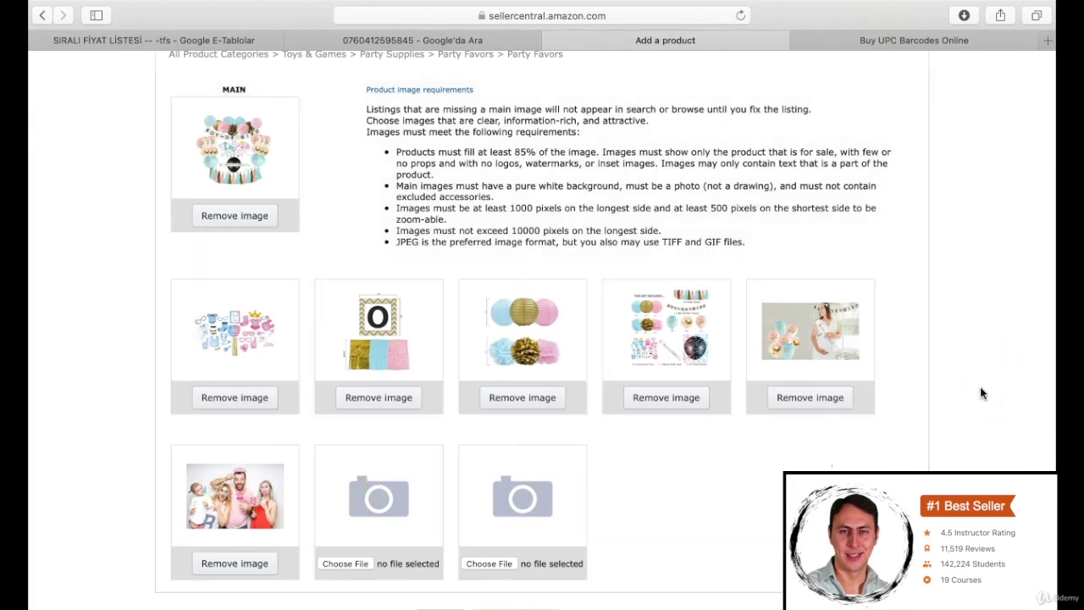
scroll(980, 392, up, 3)
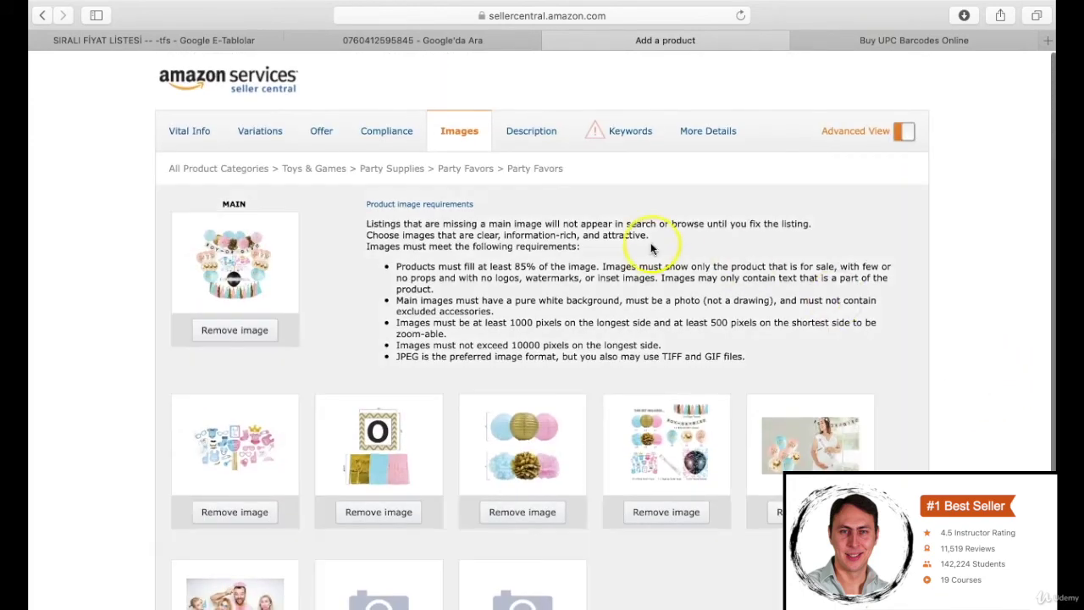
Expand Key Product Features to five entry fields in the Description section.
click(531, 130)
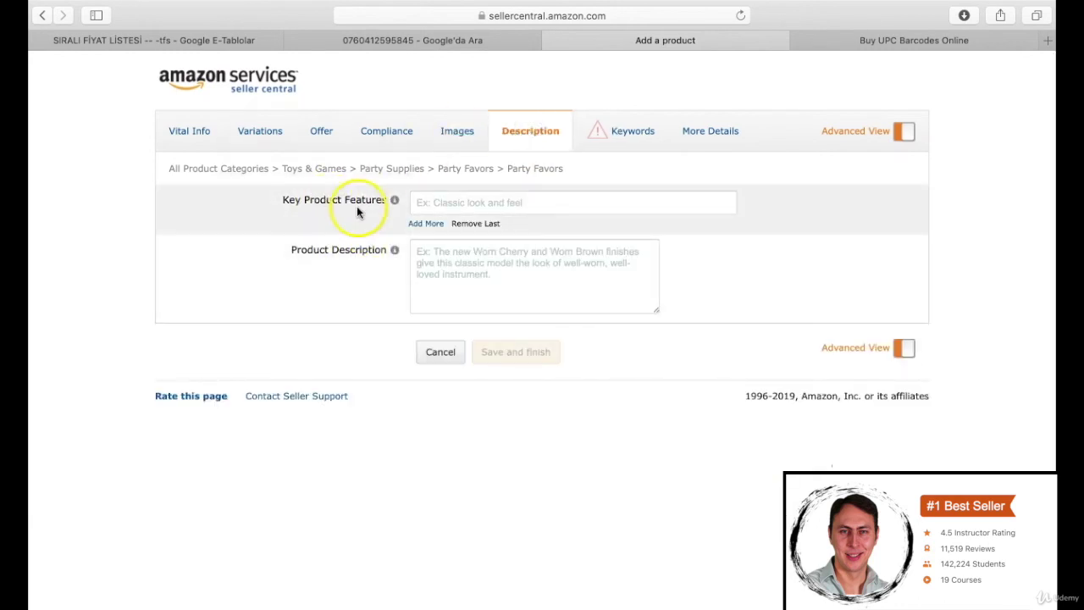
mouse_move(338, 205)
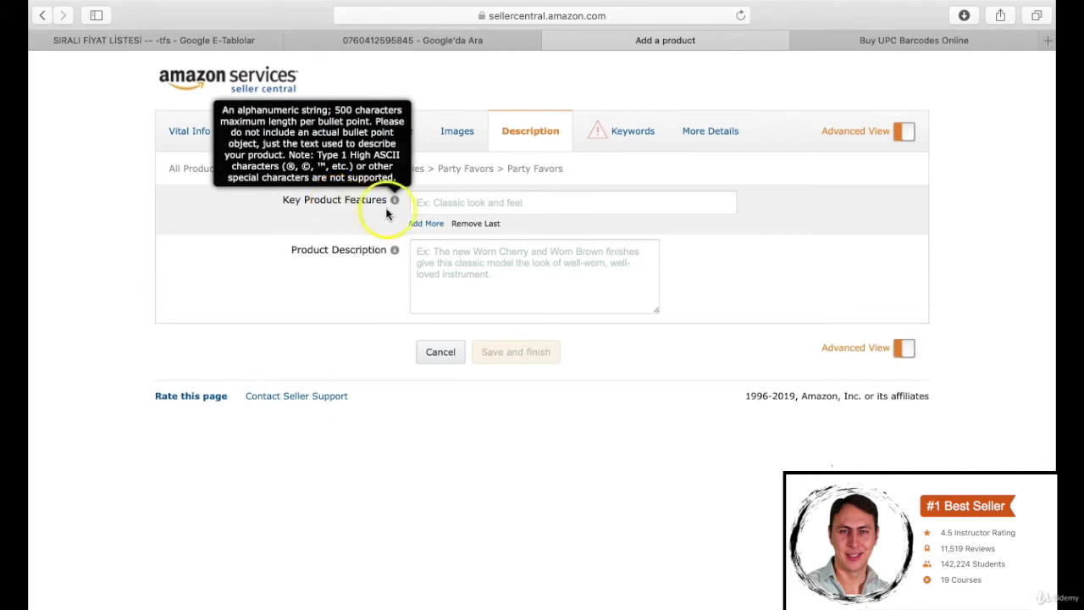
click(427, 224)
click(425, 256)
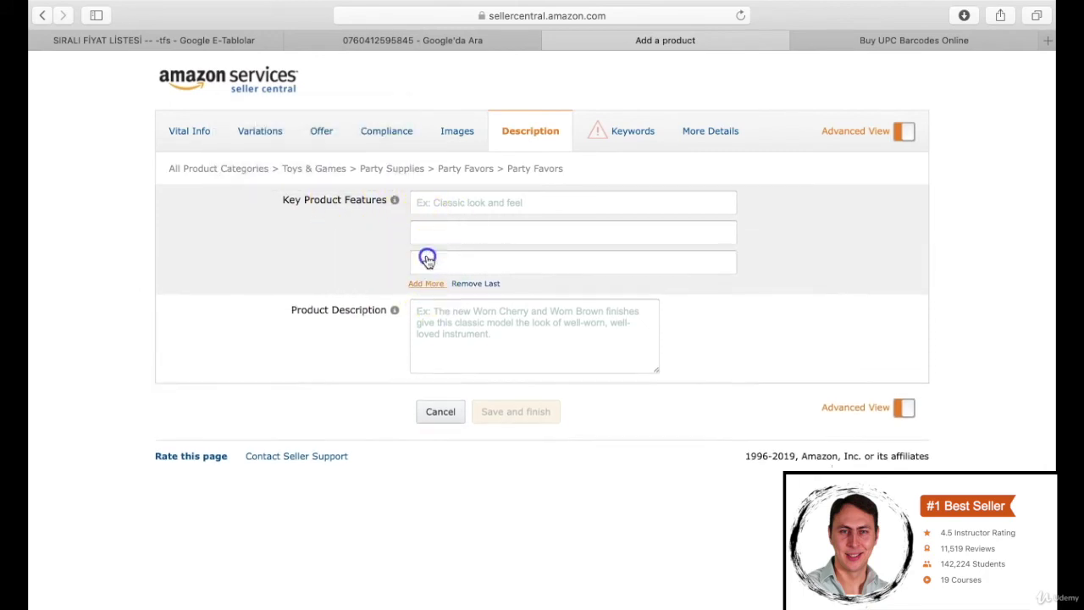
click(422, 281)
click(424, 313)
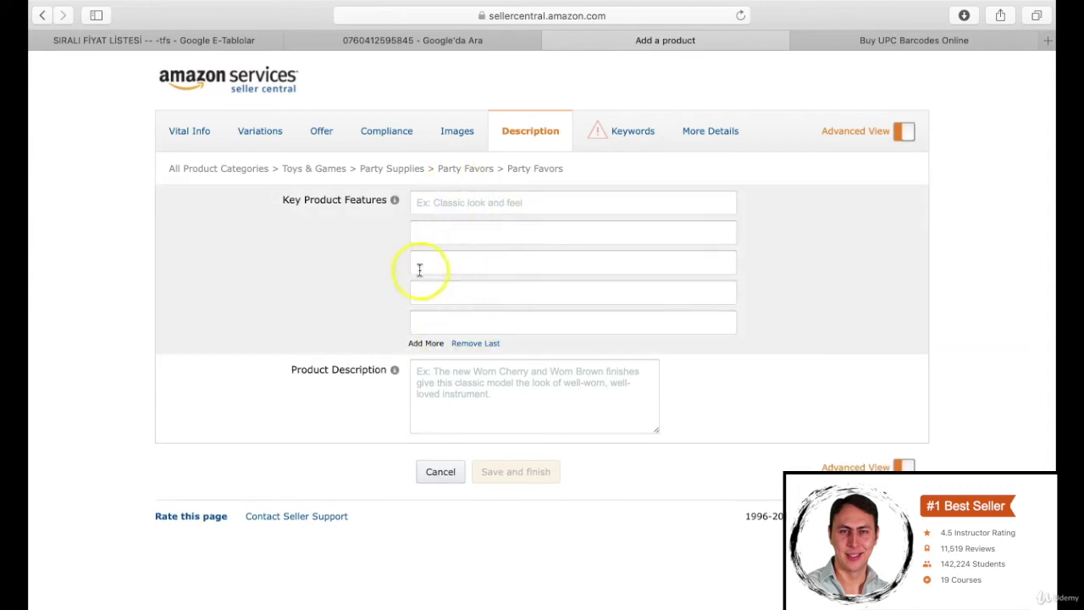
Paste the first bullet and the EASY TO USE and VERSATILE bullet from the notes into the features.
key(ctrl+Right)
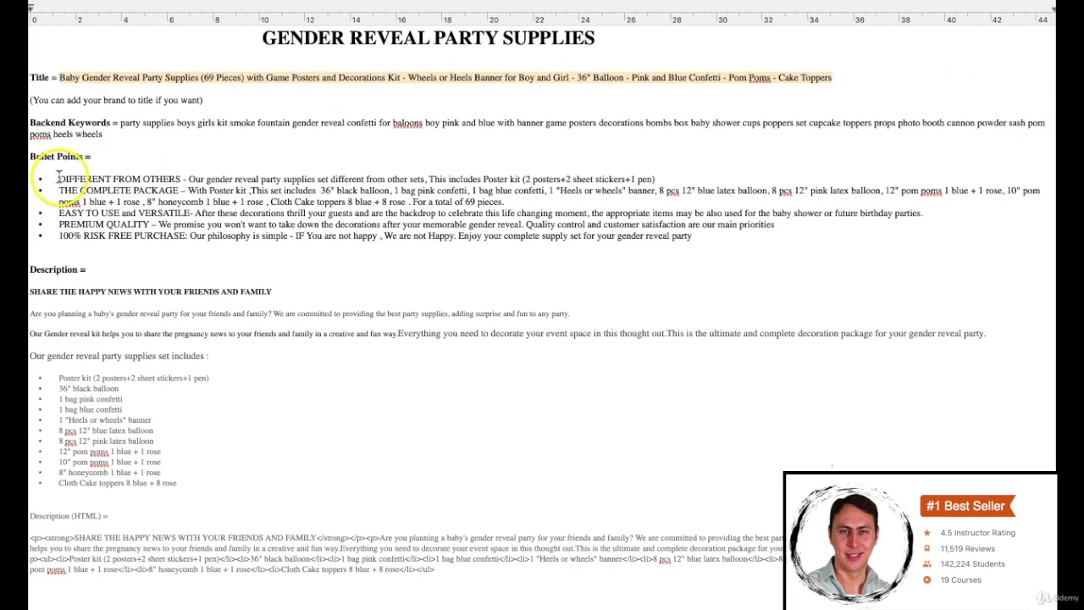
triple_click(59, 179)
key(super+c)
key(ctrl+Left)
click(477, 205)
key(super+v)
click(448, 231)
key(ctrl+Right)
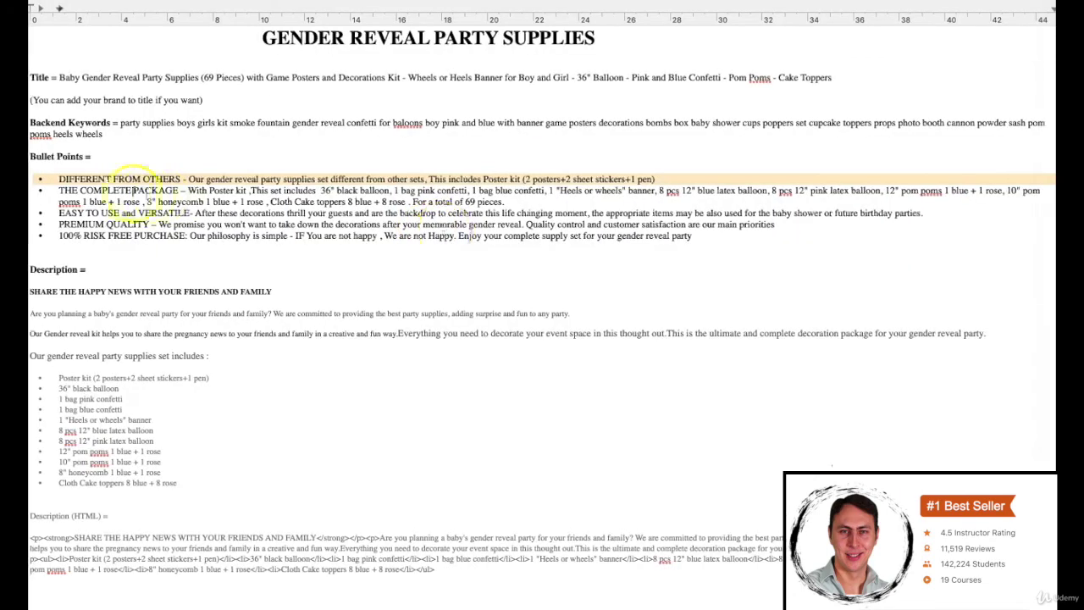
triple_click(37, 192)
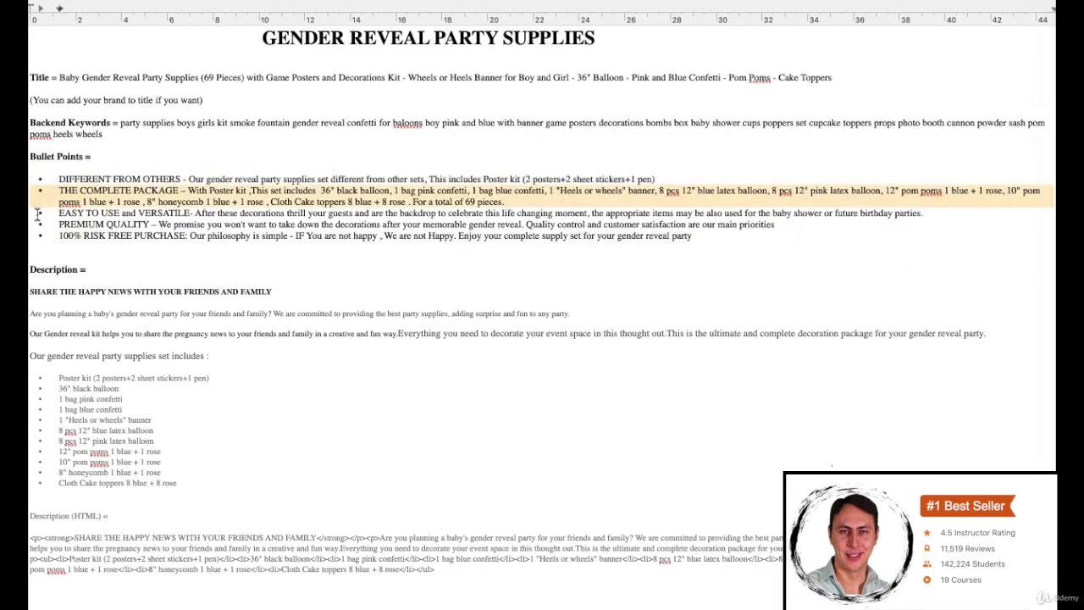
triple_click(38, 213)
key(ctrl+Left)
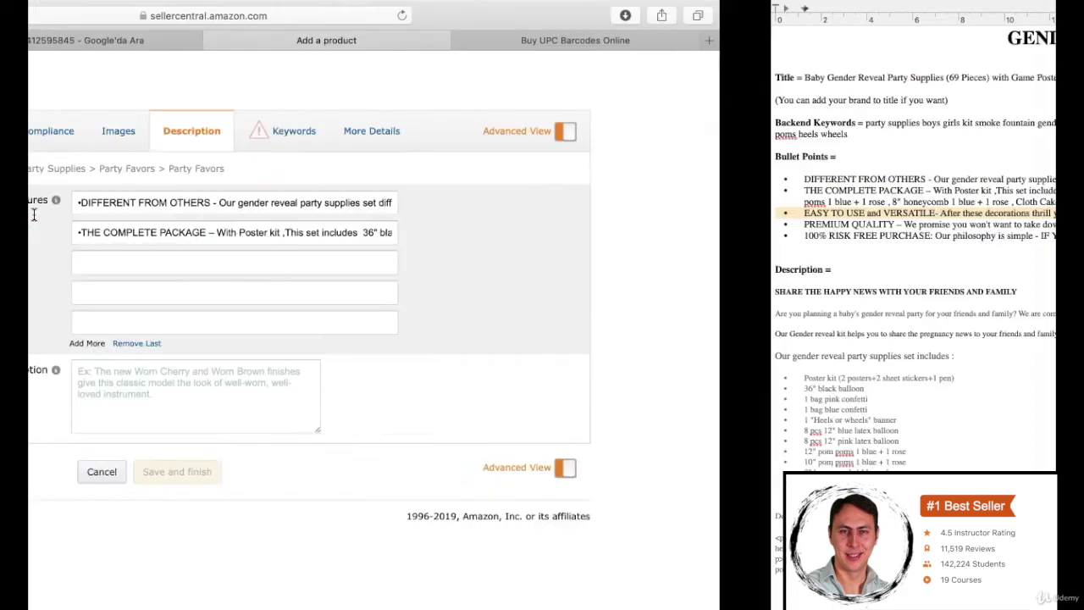
click(438, 257)
key(super+v)
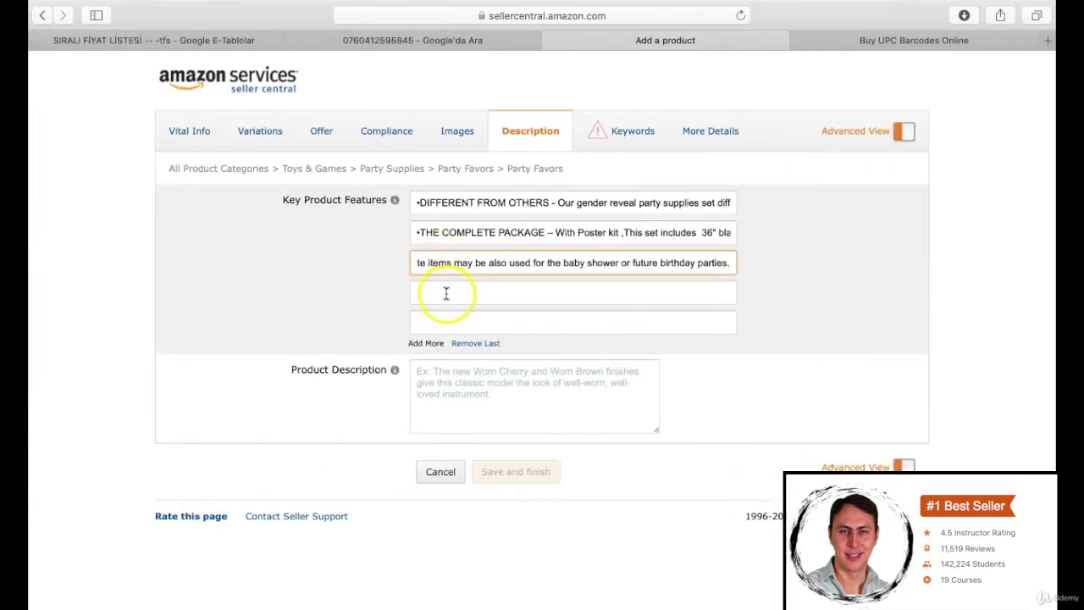
Put the PREMIUM QUALITY bullet in the fourth feature and add a hyphen before 'Our' in the fifth.
click(447, 293)
key(ctrl+Right)
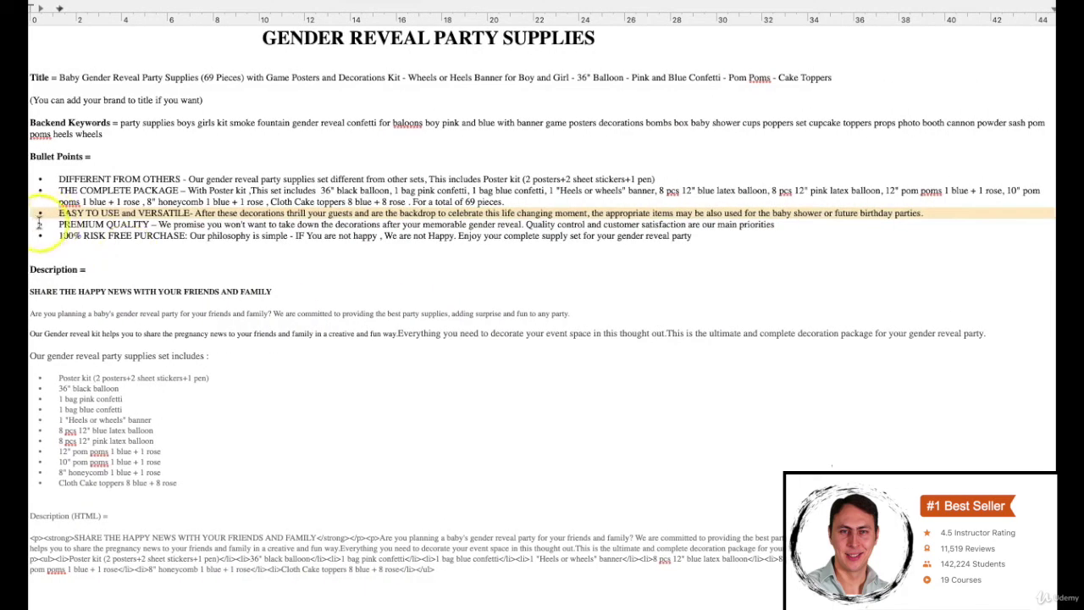
triple_click(37, 225)
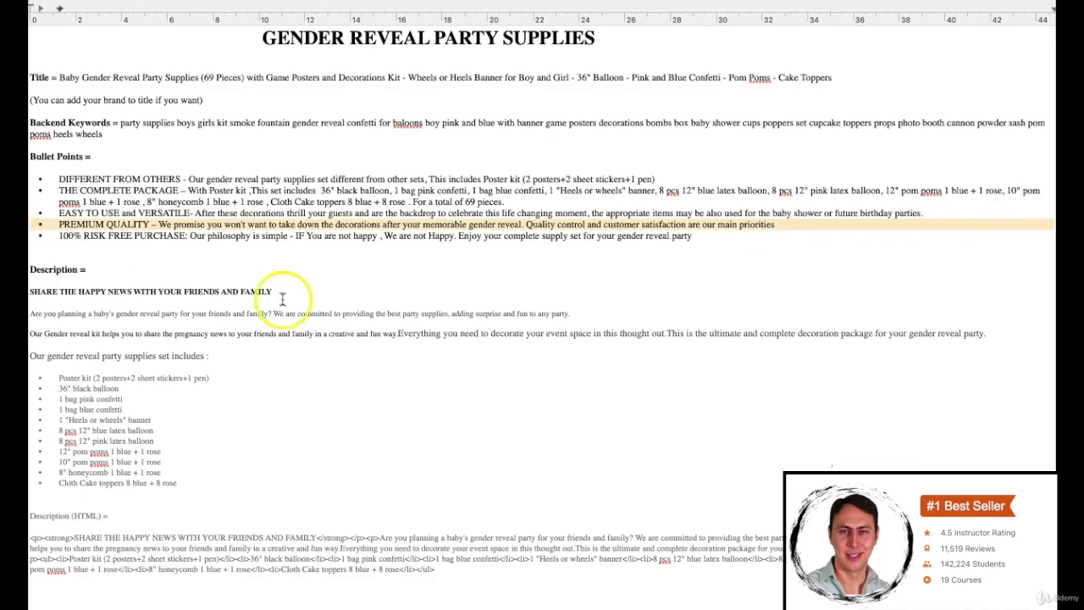
key(super+c)
key(ctrl+Left)
click(446, 293)
key(super+v)
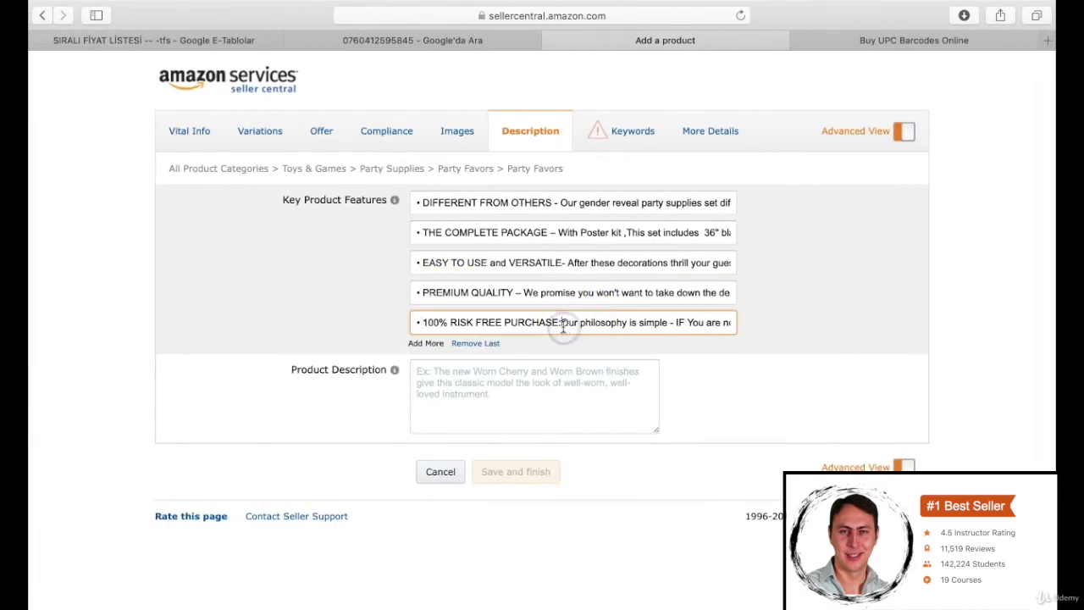
click(561, 323)
text(-)
click(335, 302)
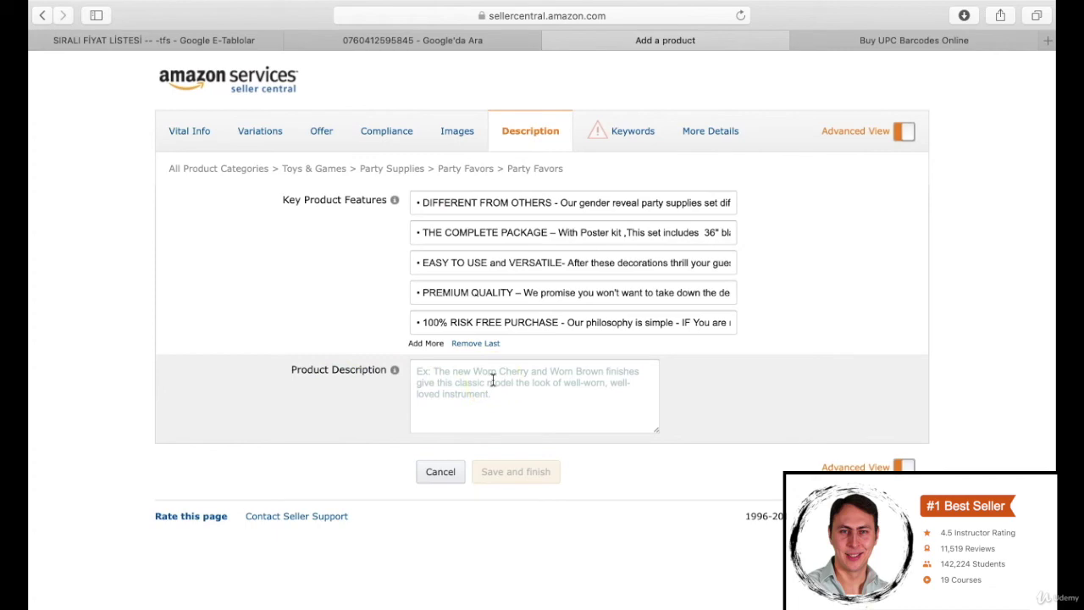
Paste the HTML description block from the notes into Product Description.
key(ctrl+Right)
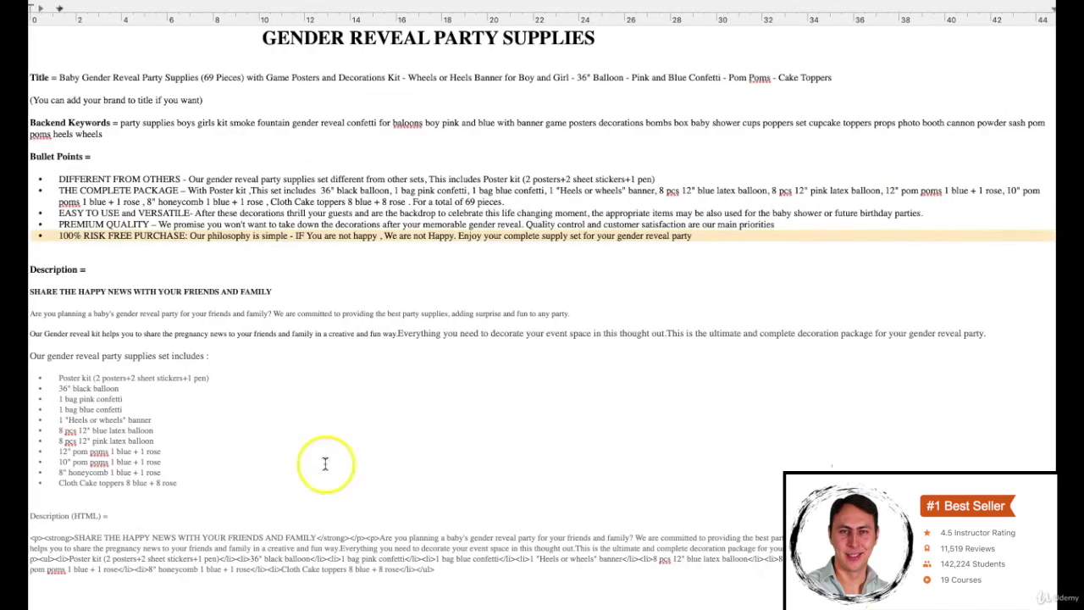
drag(34, 537, 447, 569)
key(ctrl+c)
key(ctrl+Left)
click(443, 388)
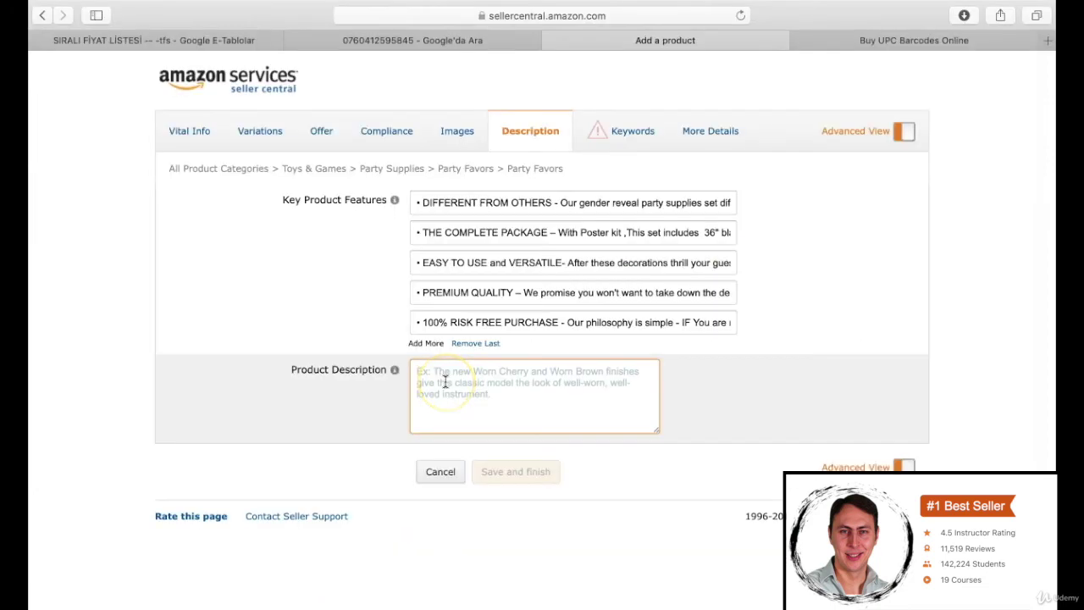
key(ctrl+v)
click(714, 387)
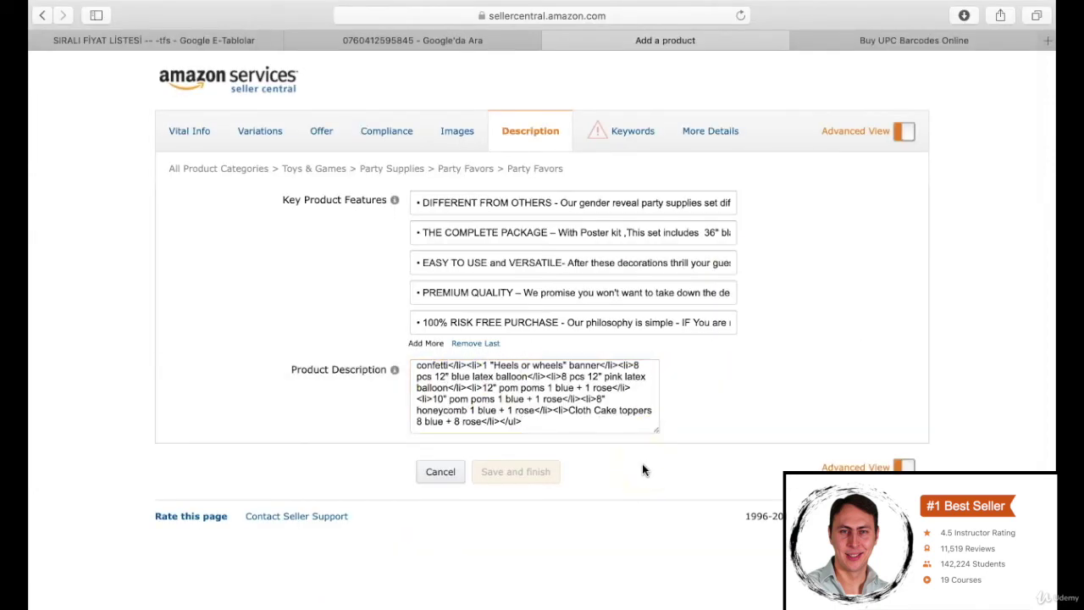
click(634, 132)
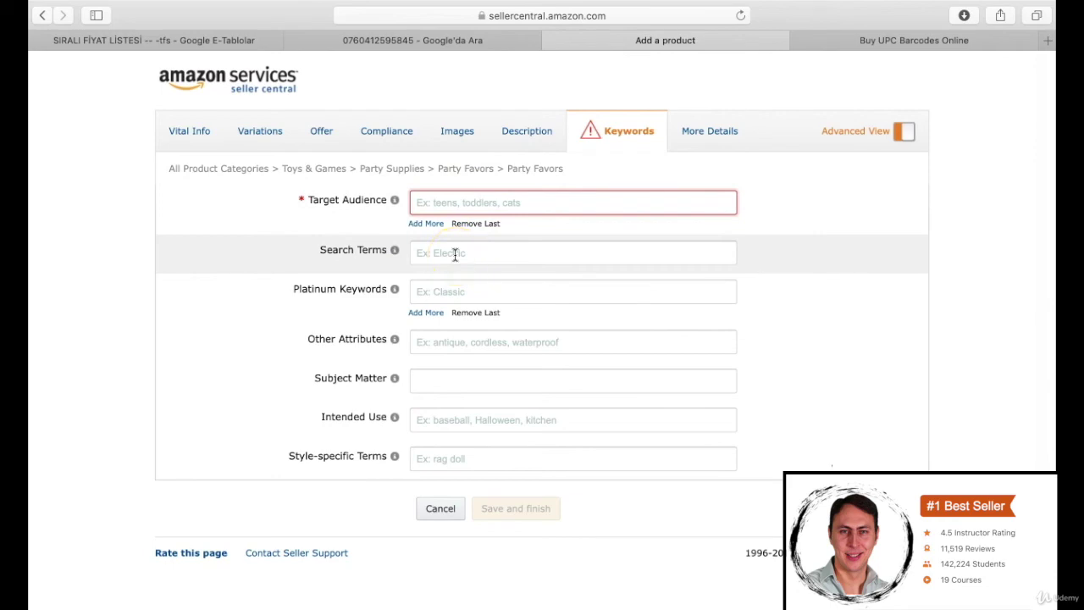
Paste the Backend Keywords from the notes into Search Terms and check its help text.
key(ctrl+Right)
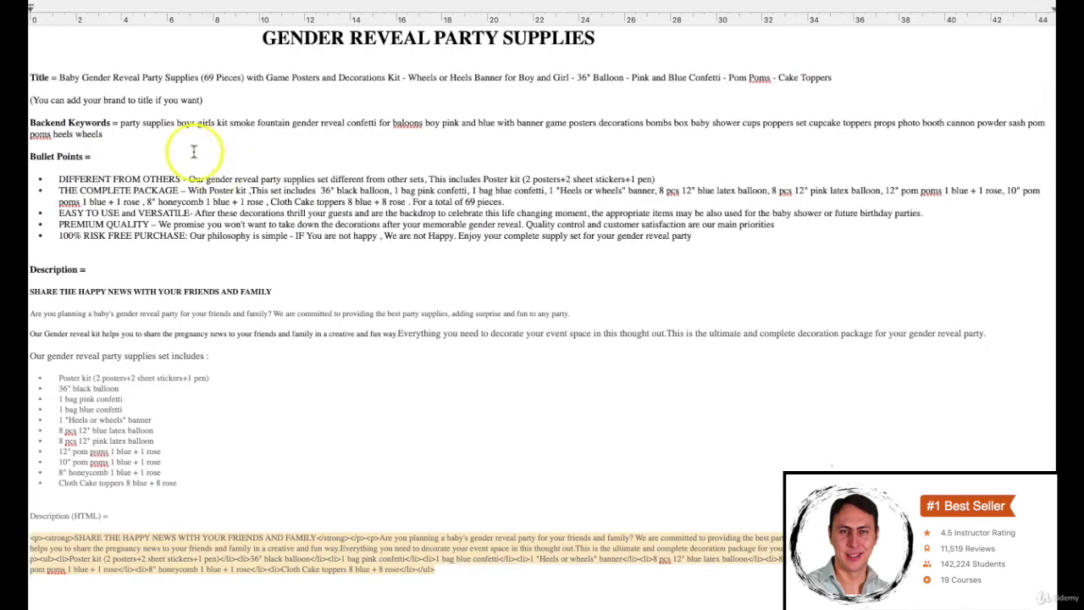
drag(118, 122, 121, 129)
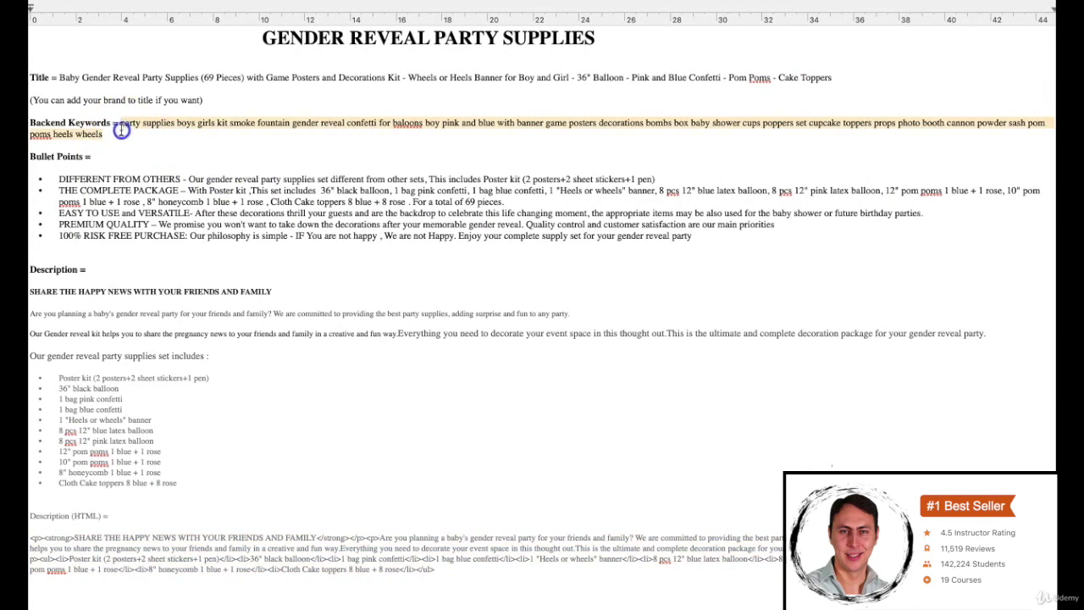
key(ctrl+Left)
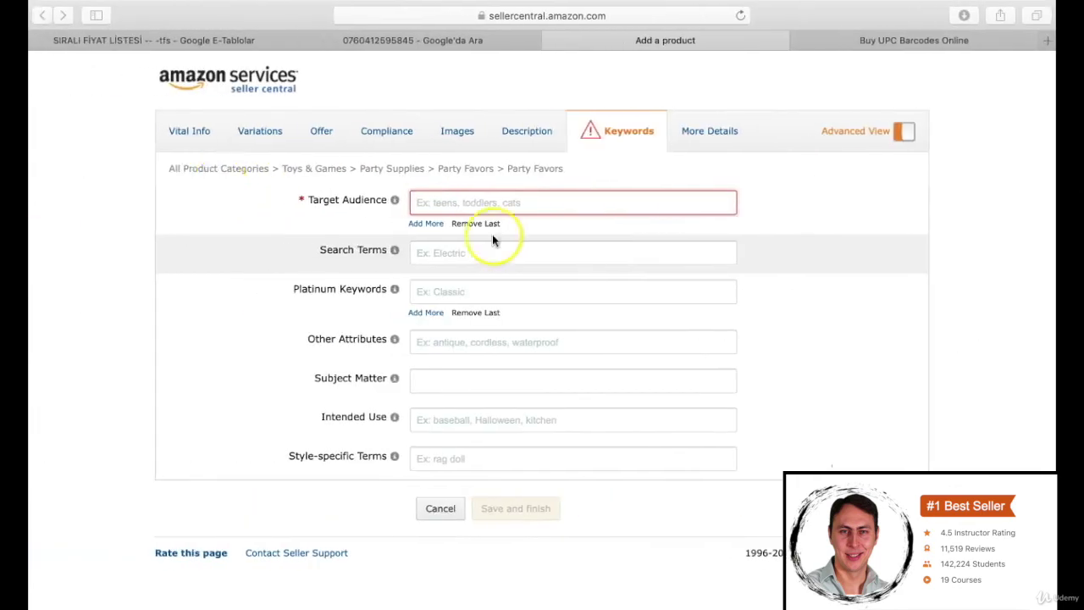
click(443, 254)
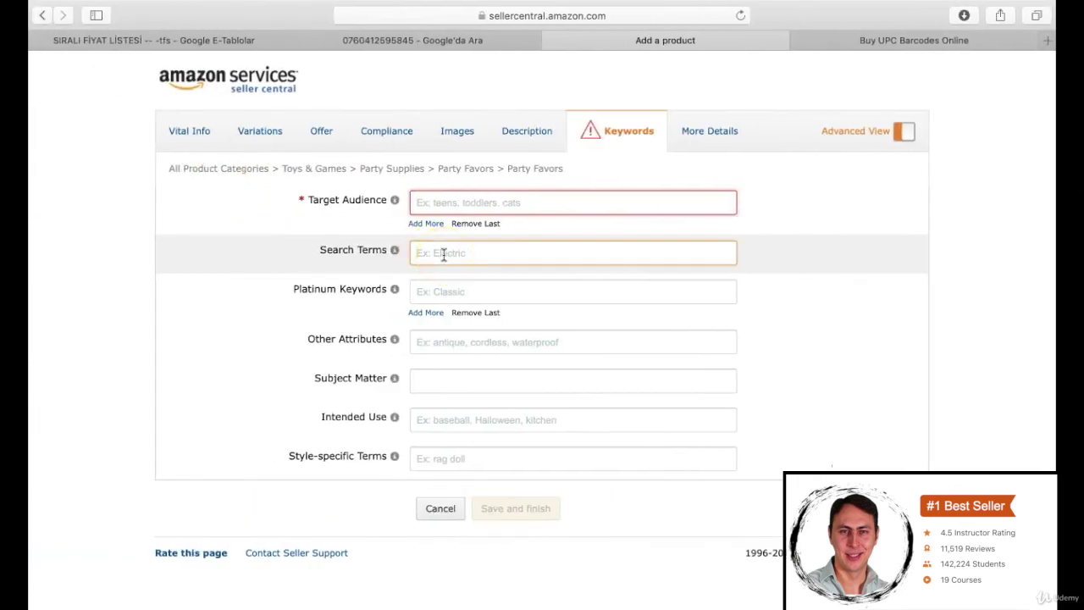
key(super+v)
mouse_move(372, 254)
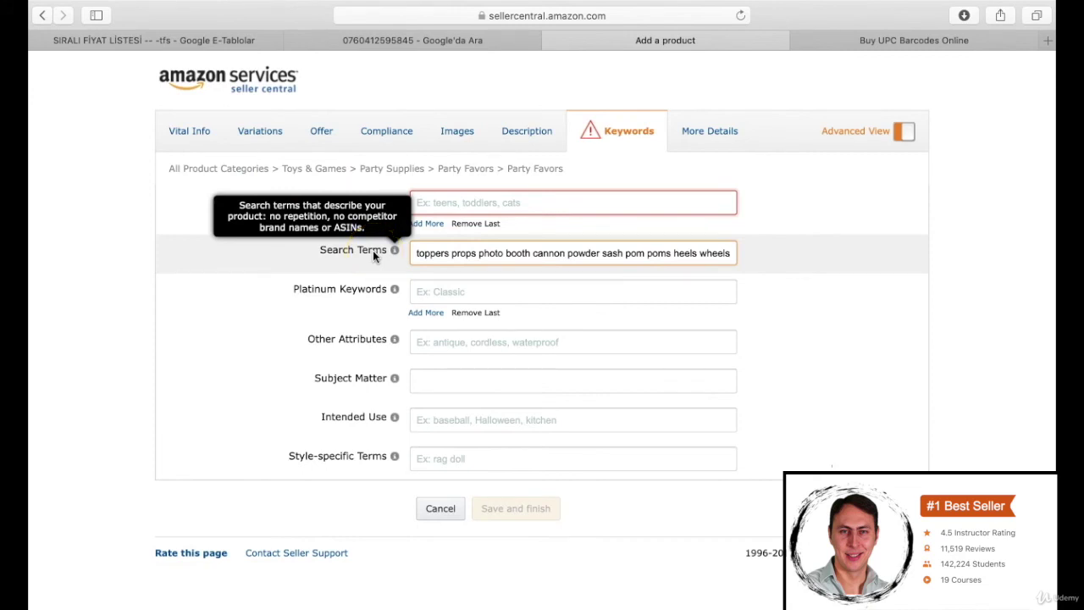
click(387, 252)
click(537, 262)
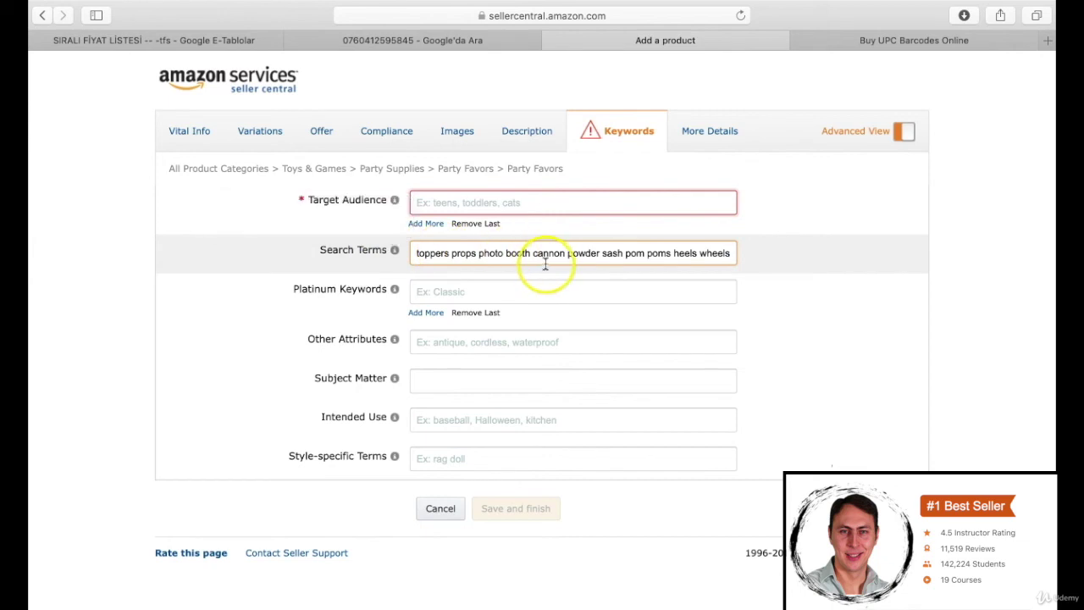
click(514, 289)
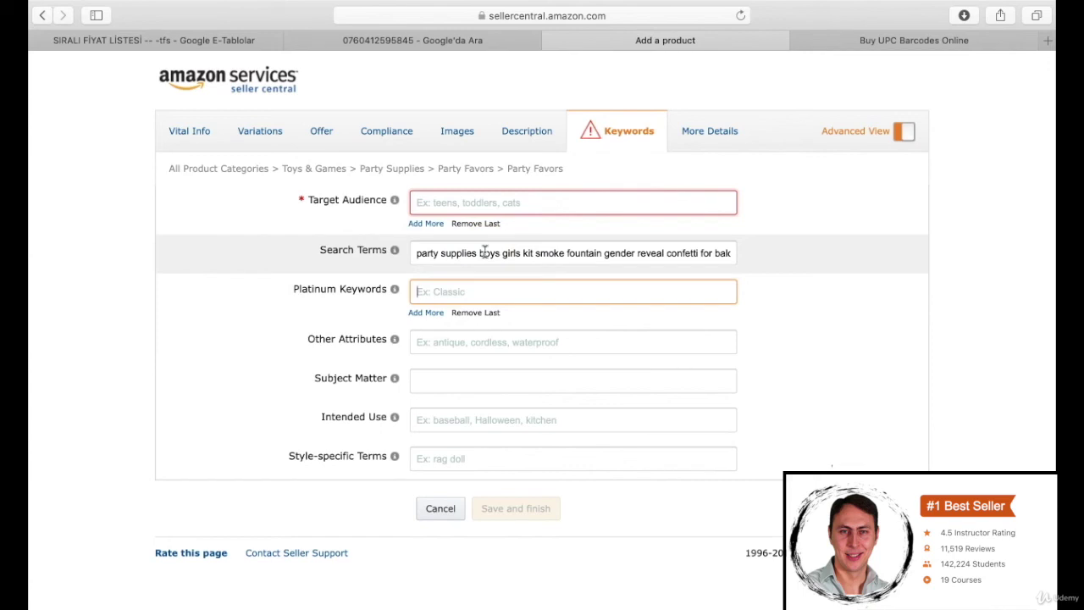
click(469, 290)
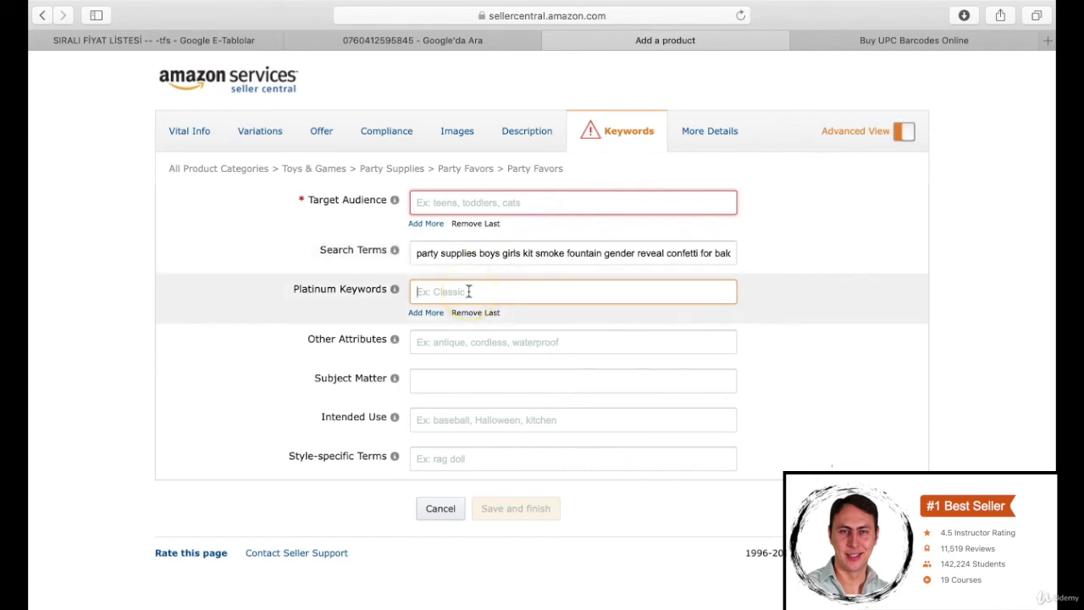
click(515, 250)
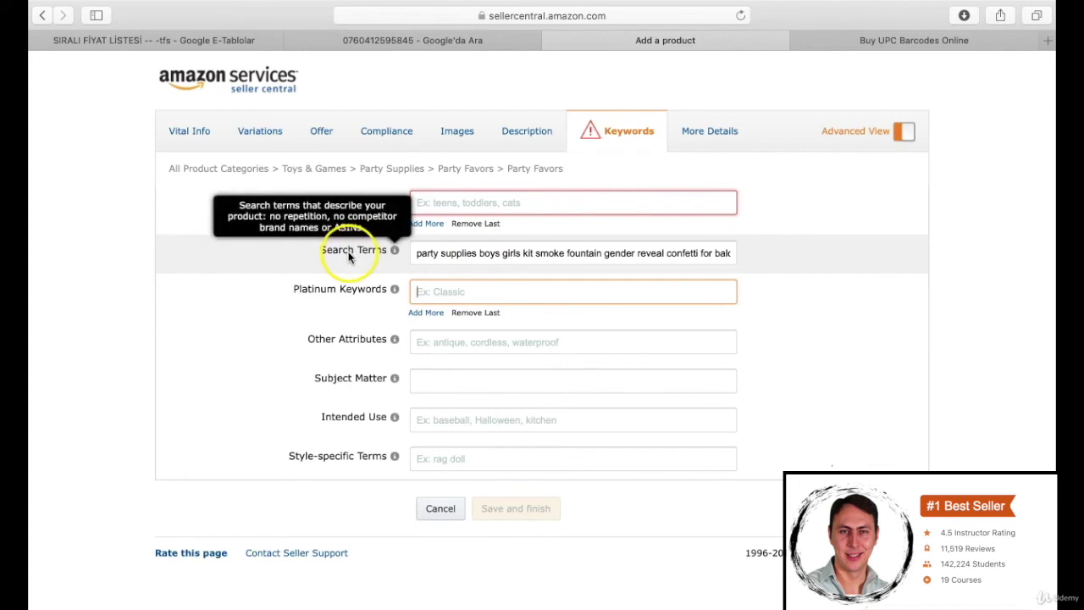
click(330, 202)
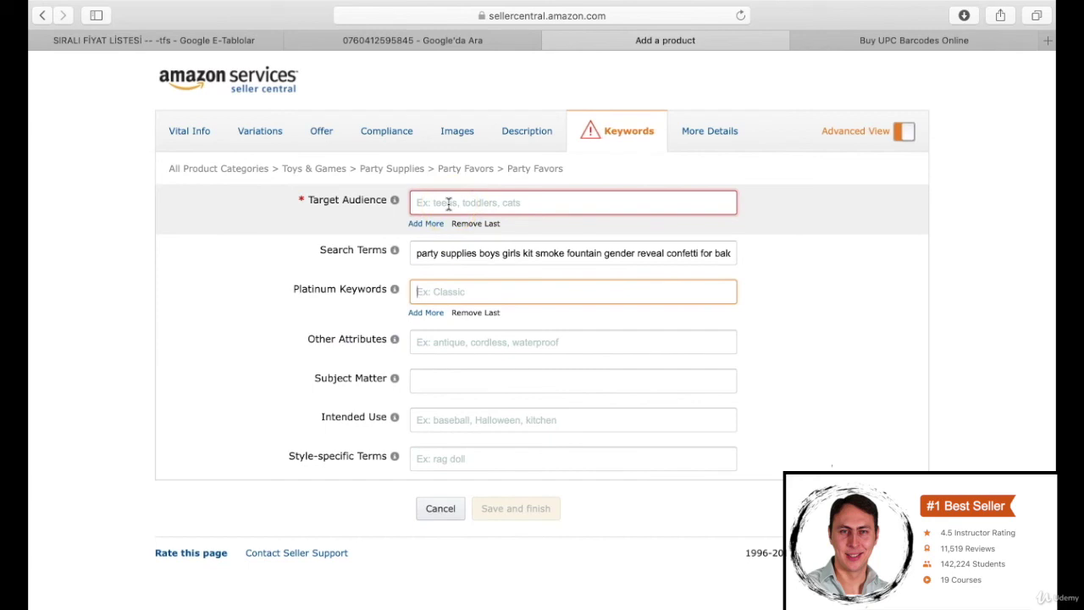
Set Target Audience to 'adults'.
mouse_move(391, 250)
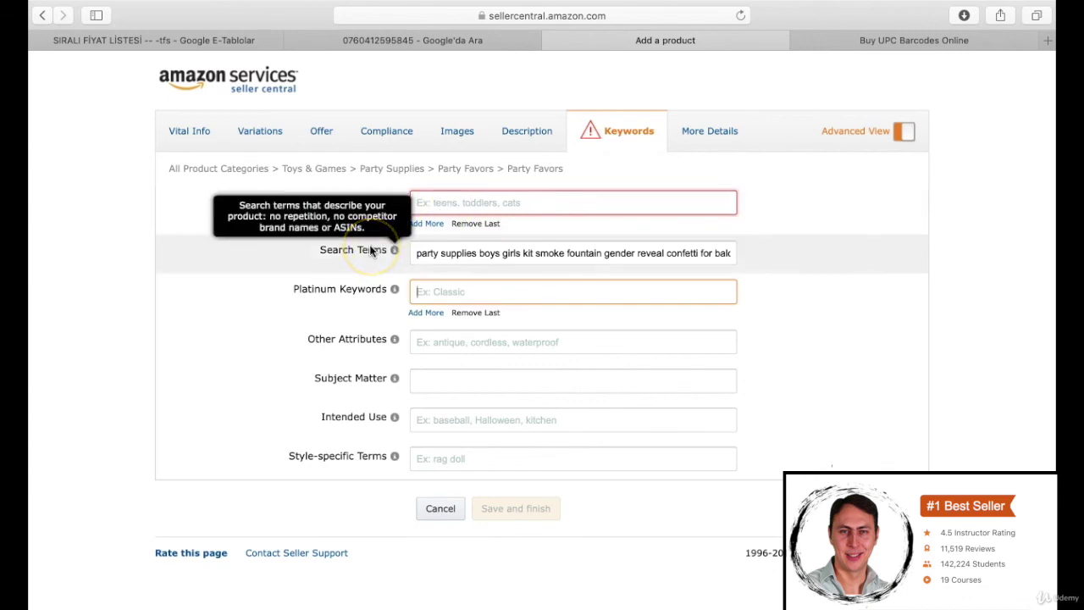
click(444, 203)
click(425, 203)
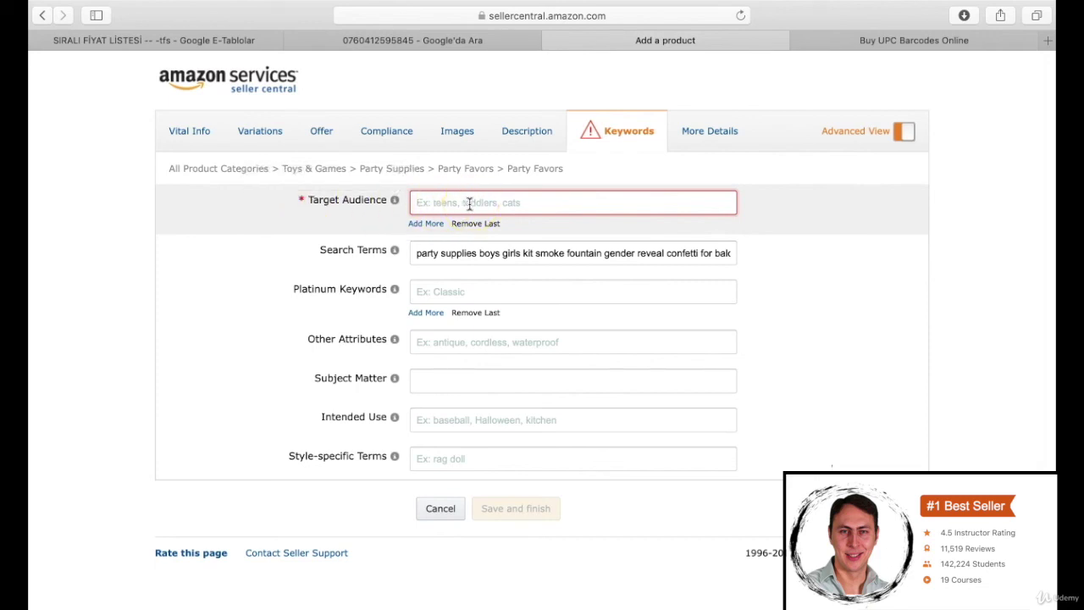
text(adults)
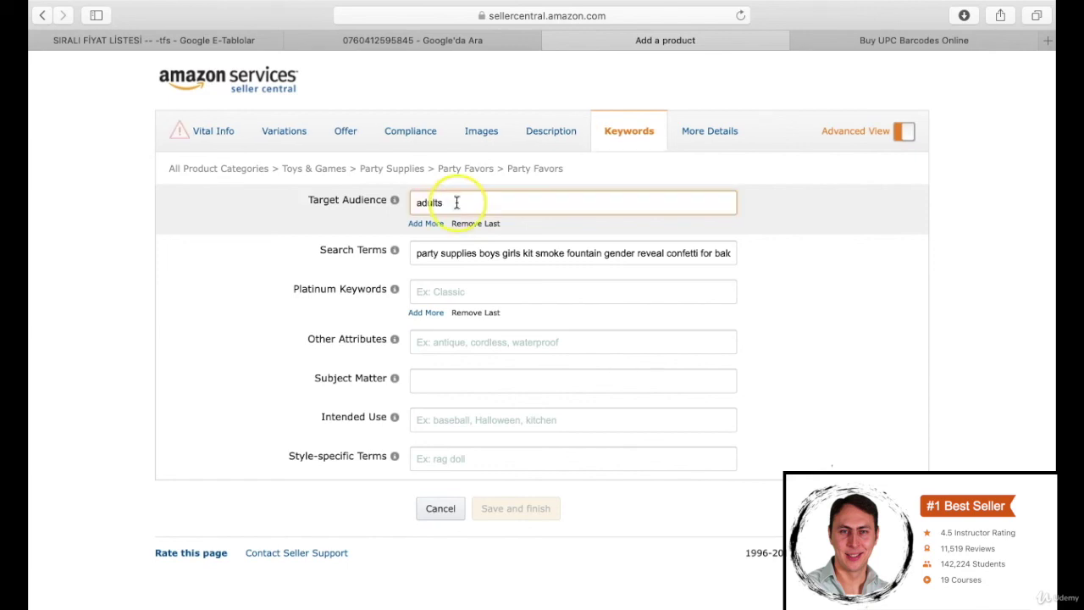
Show More Details and inspect the empty Shipping Weight and Assembly Time fields.
click(707, 132)
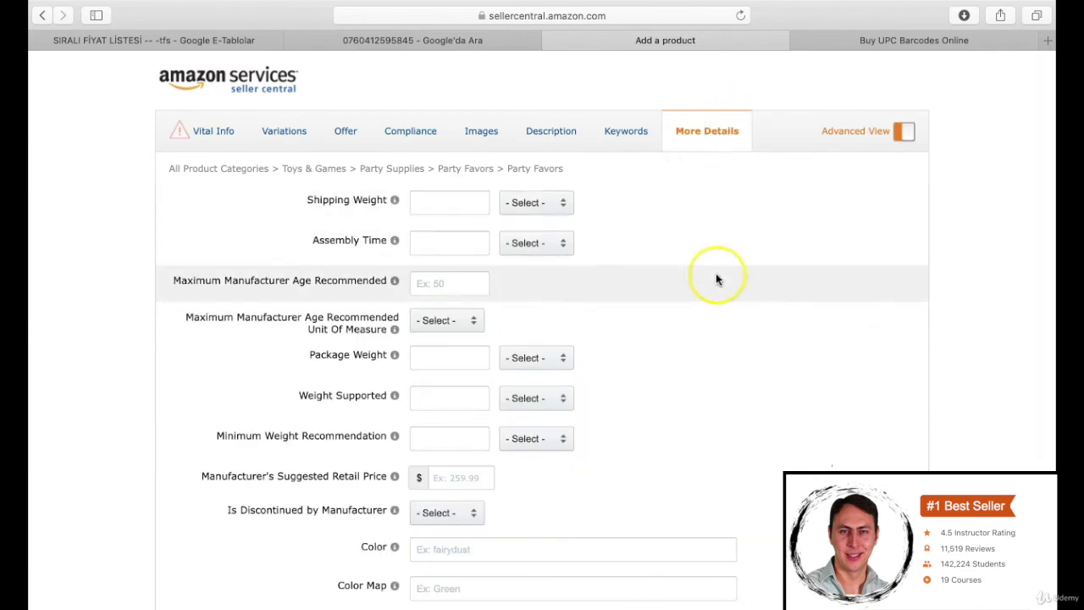
scroll(717, 275, down, 1)
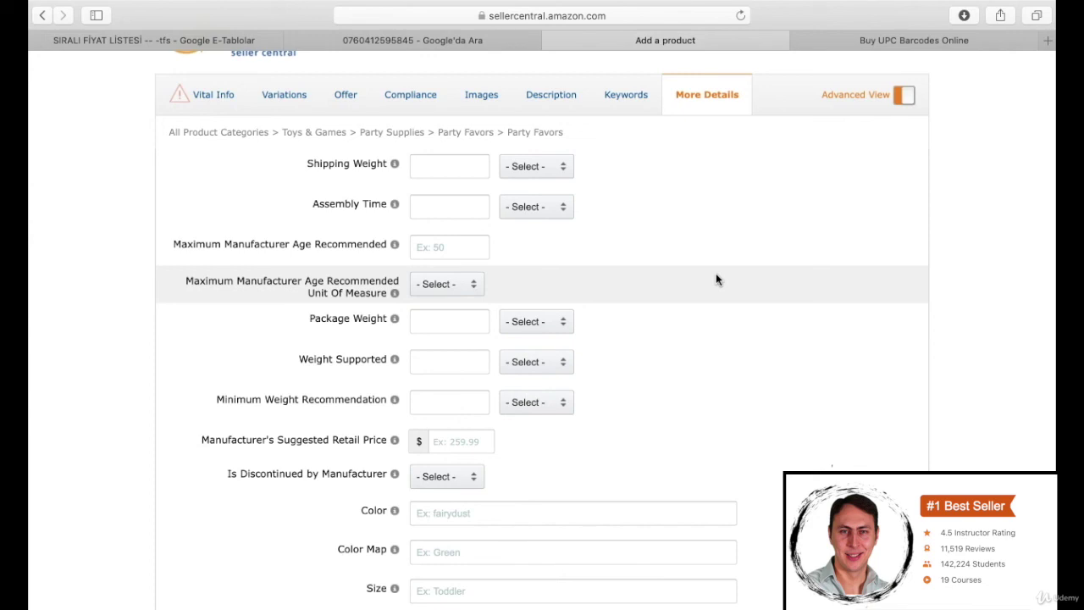
click(707, 272)
click(454, 166)
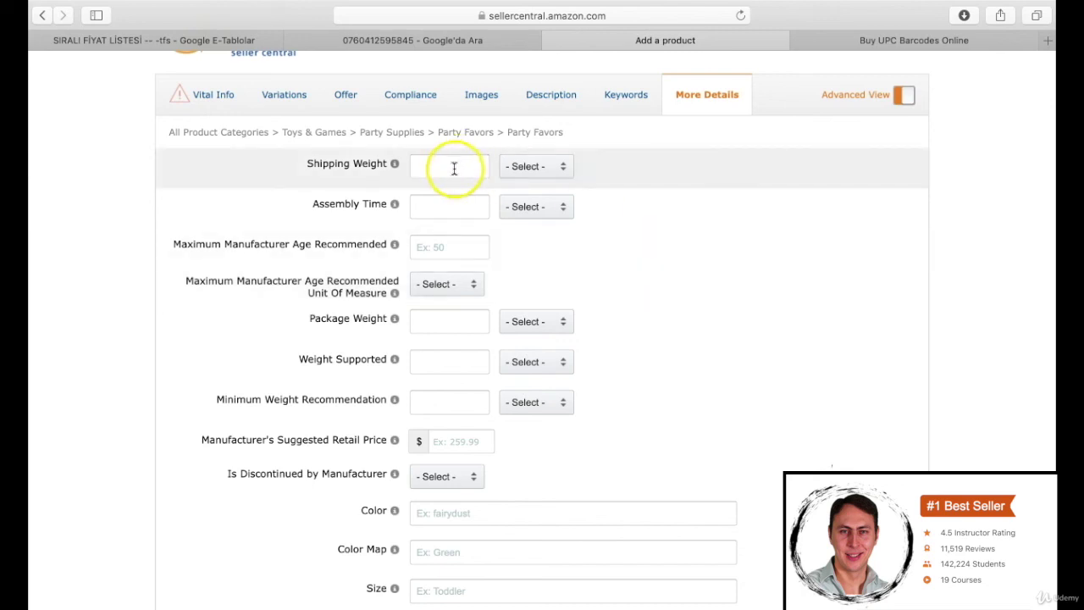
click(624, 245)
click(449, 214)
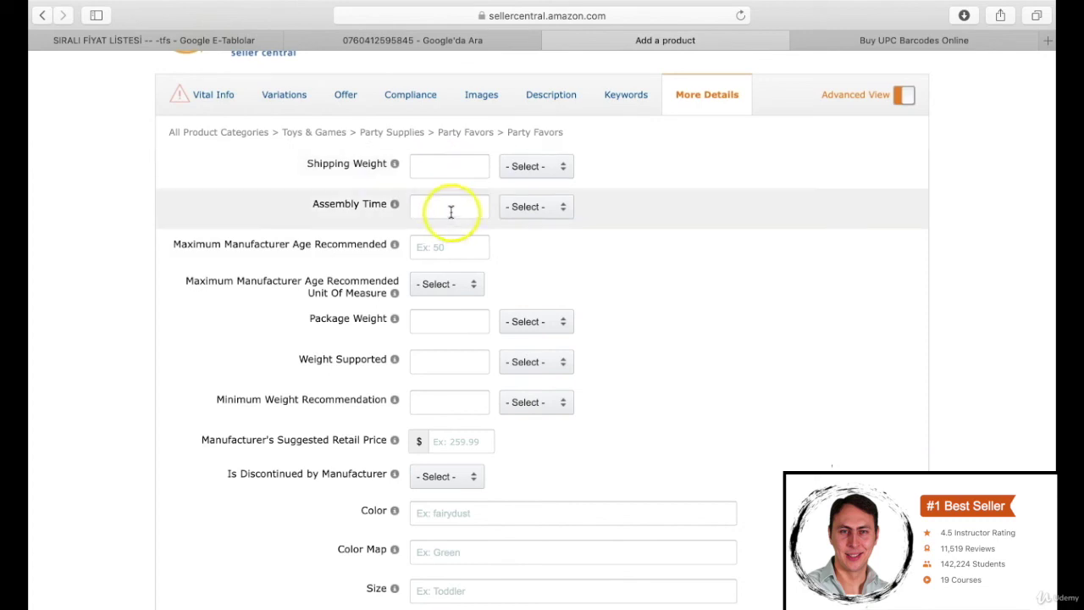
mouse_move(266, 244)
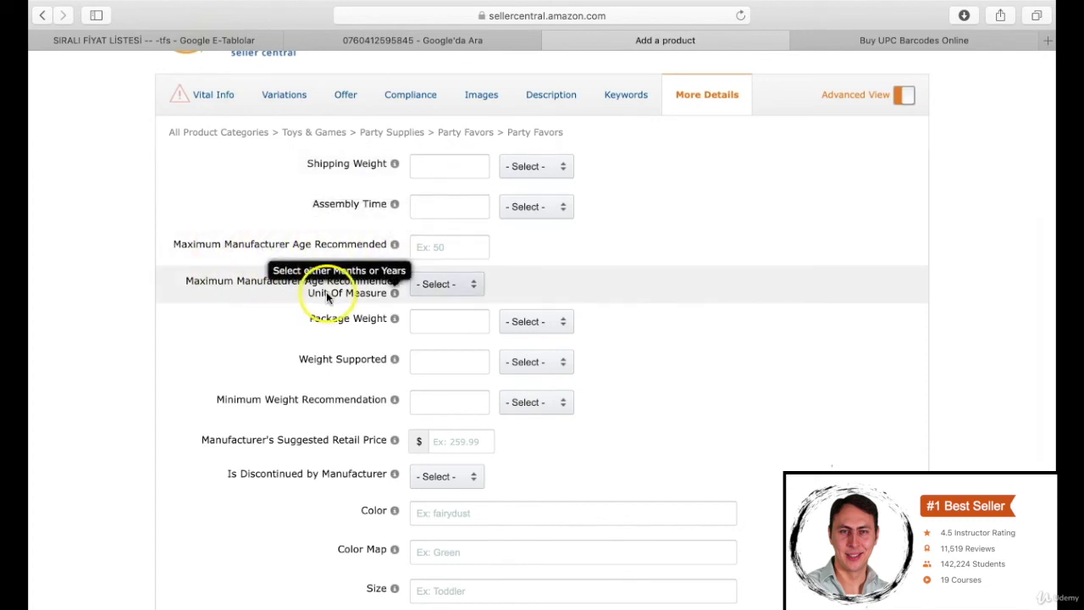
scroll(467, 363, down, 2)
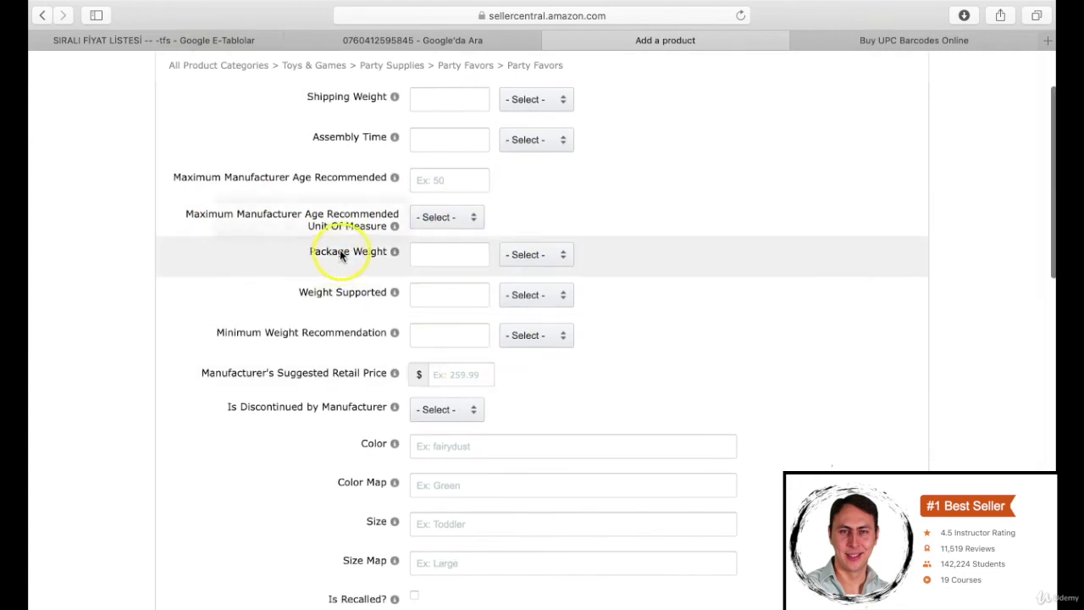
scroll(350, 339, down, 3)
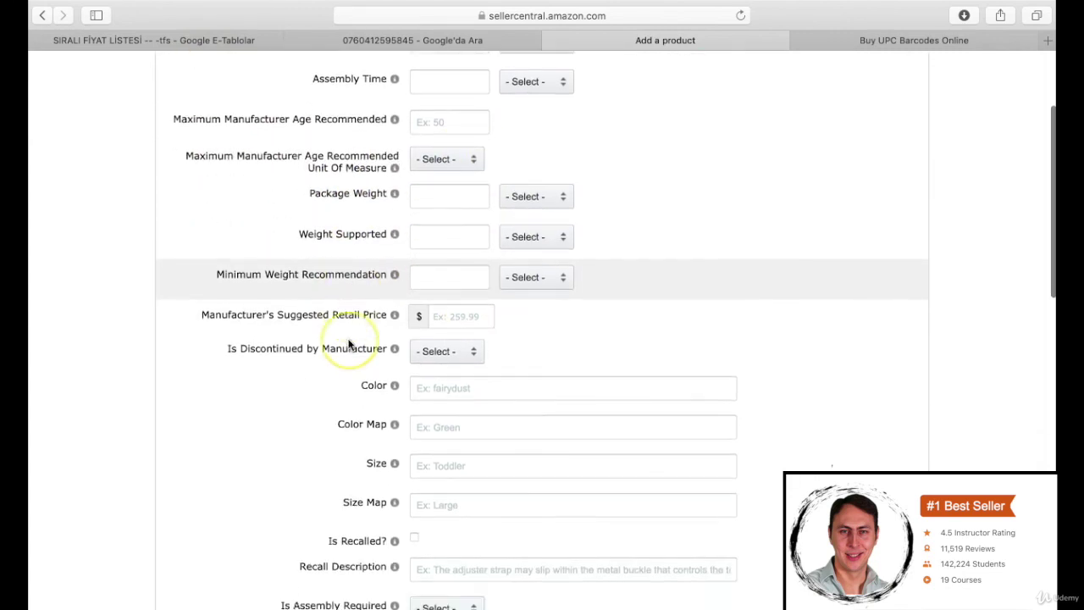
scroll(348, 344, down, 18)
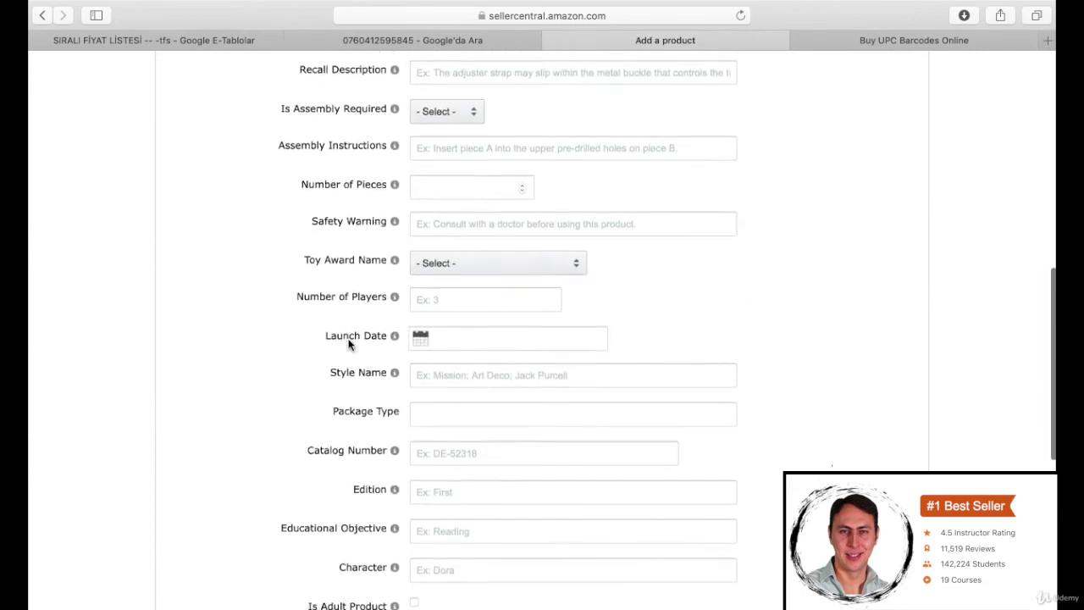
scroll(349, 344, up, 18)
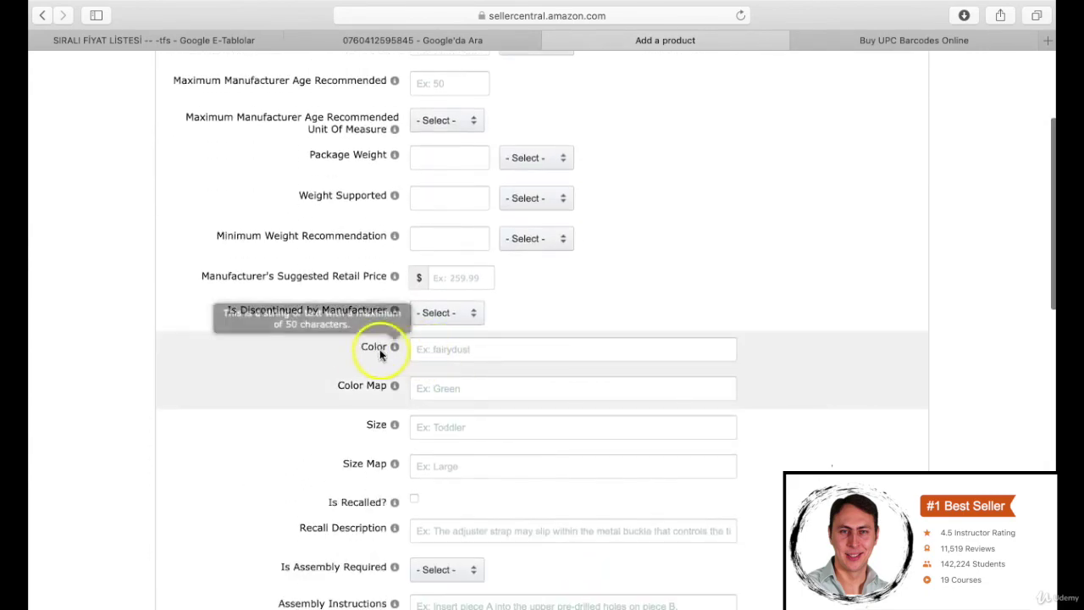
scroll(505, 389, down, 1)
scroll(505, 389, down, 3)
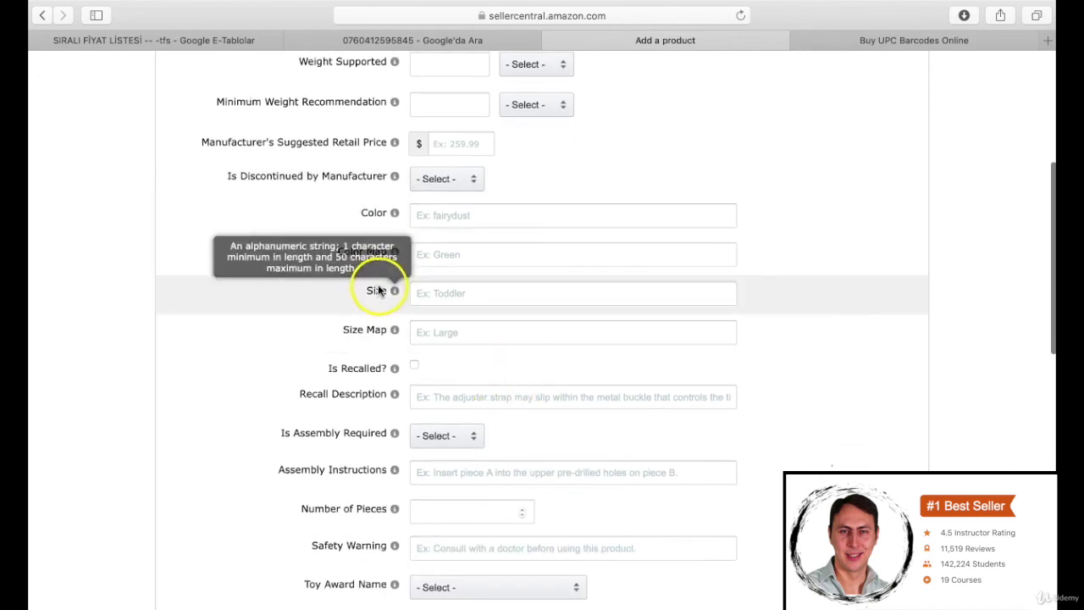
scroll(494, 322, down, 20)
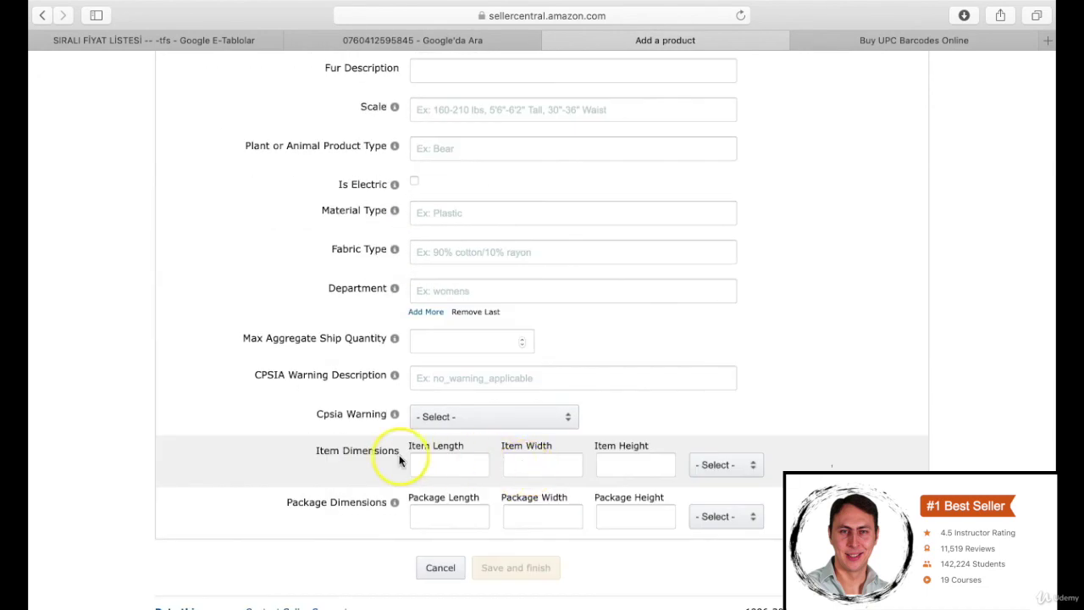
mouse_move(364, 504)
click(731, 467)
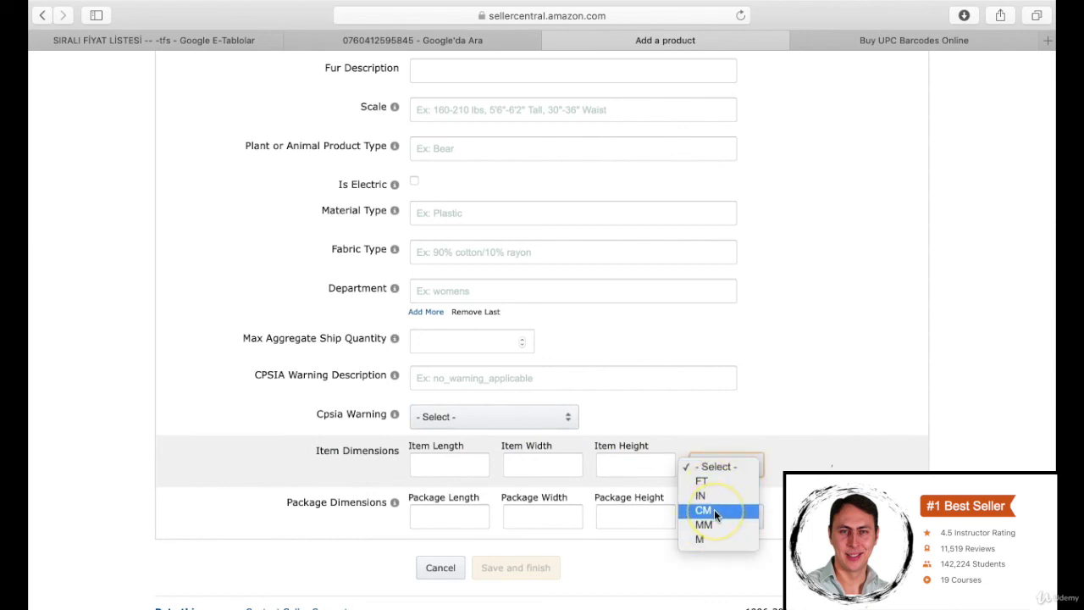
click(518, 574)
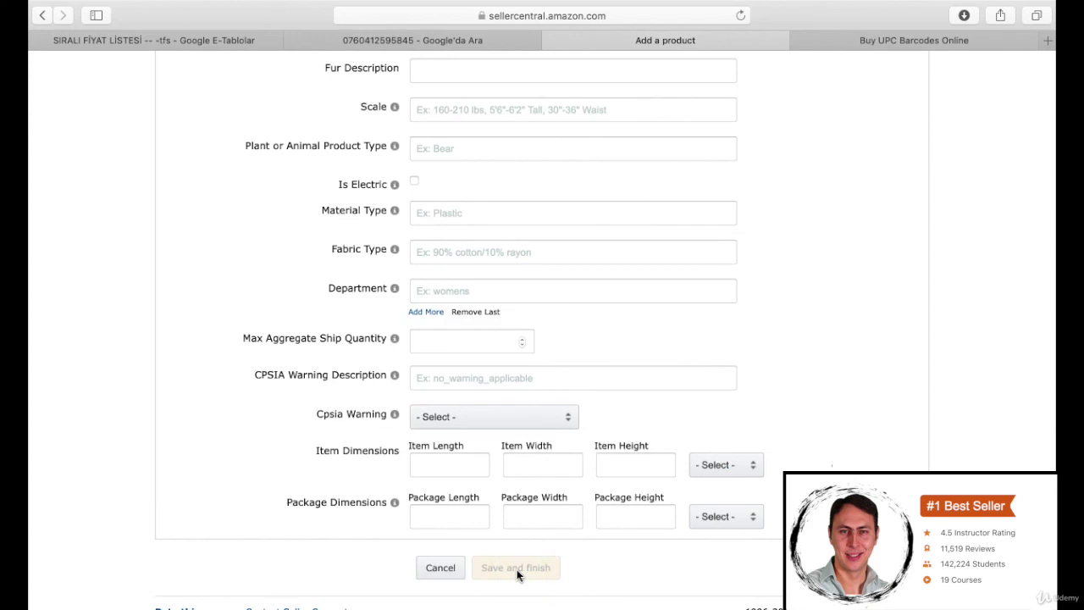
click(529, 570)
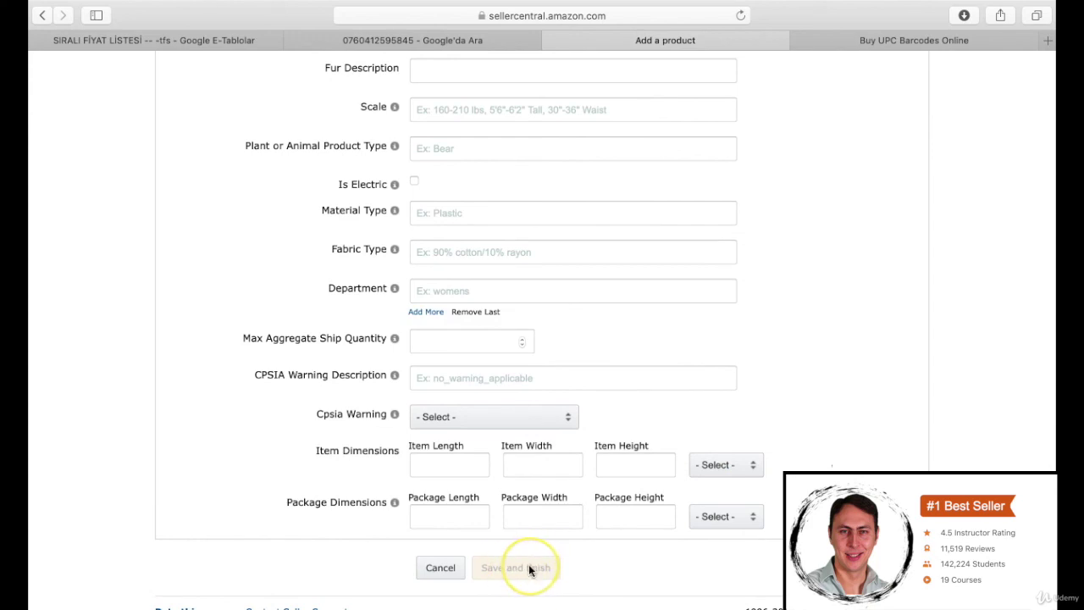
click(518, 568)
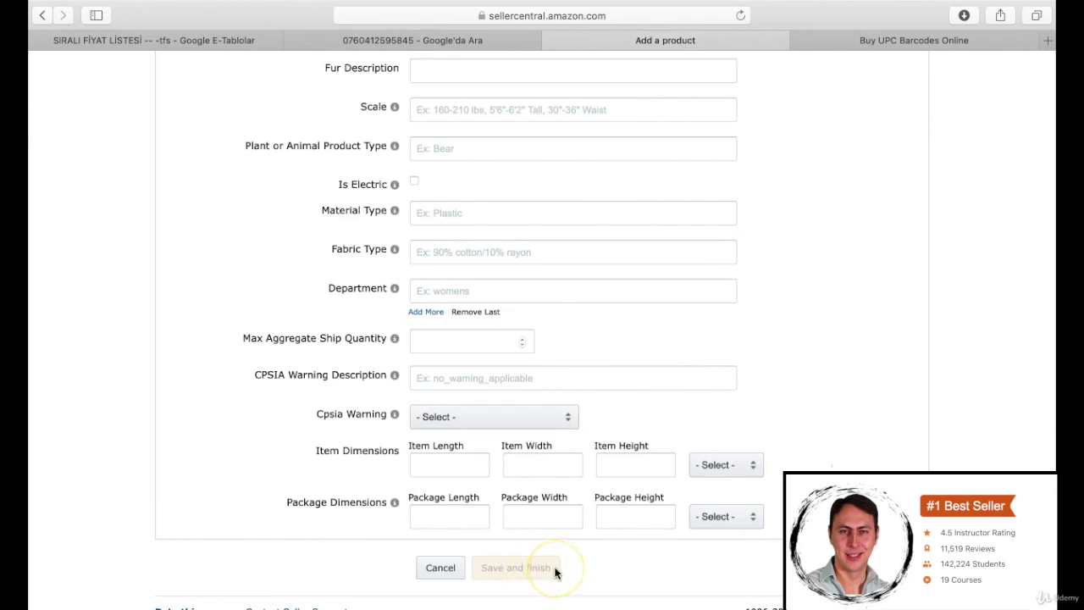